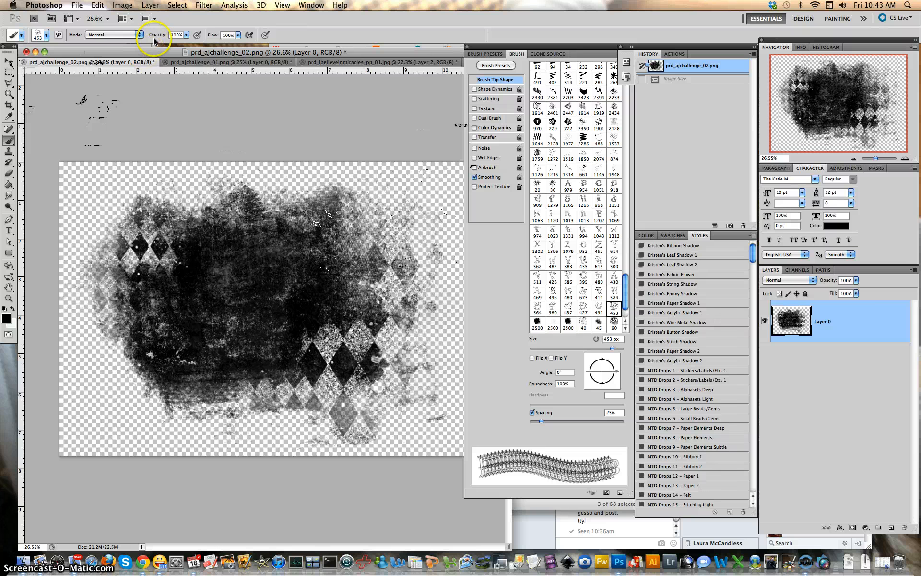
Step: Resize the prd_ajchallenge_02.png image to 2500 pixels wide, keeping its proportions constrained
{"action": "left_click", "coordinate": [121, 5]}
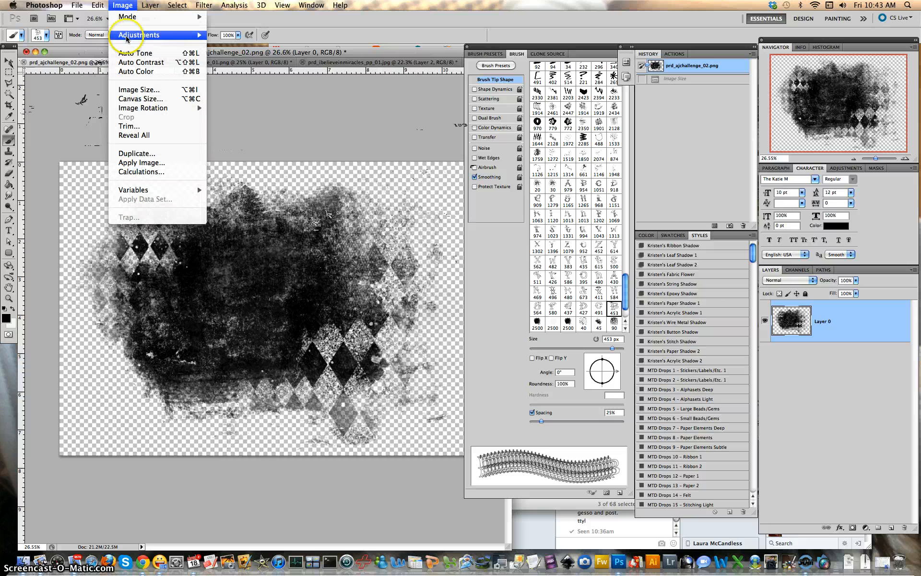
{"action": "left_click", "coordinate": [139, 89]}
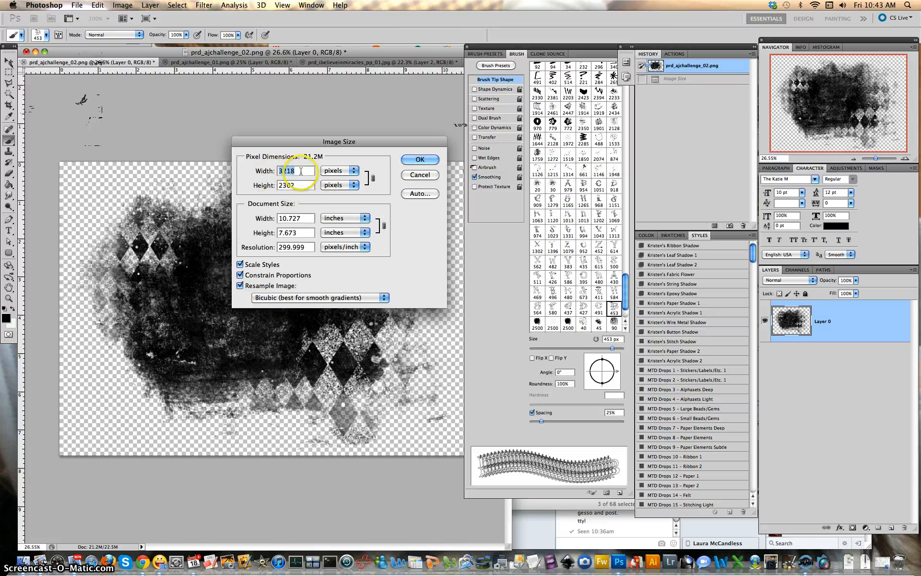
{"action": "left_click", "coordinate": [301, 171]}
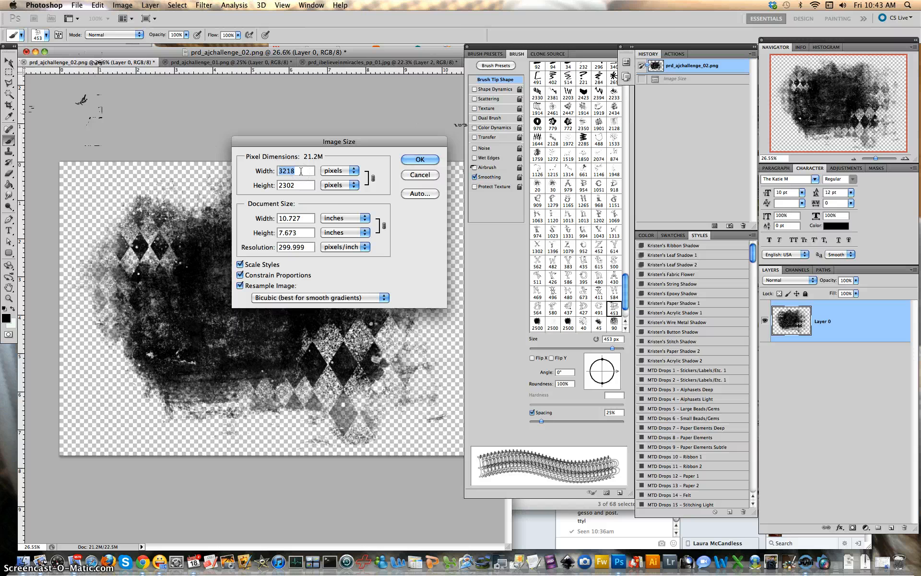
{"action": "type", "text": "2500"}
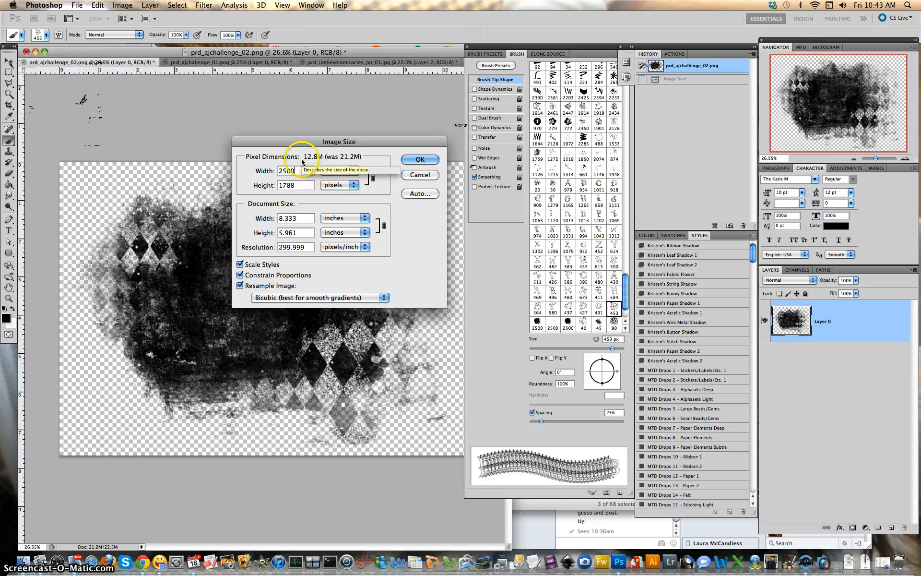
{"action": "left_click", "coordinate": [415, 160]}
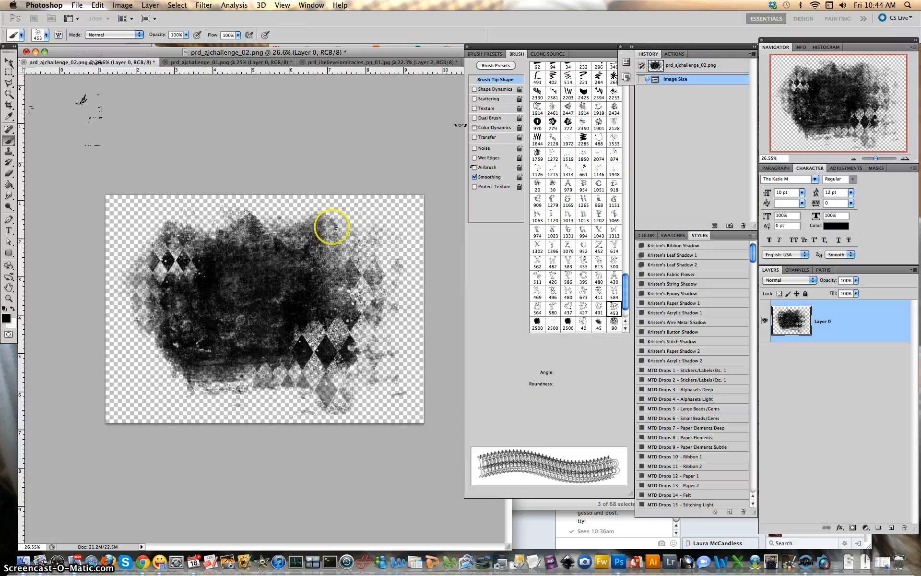
Step: Define a brush preset from the resized image, named prd_ajchallenge_02.png
{"action": "left_click", "coordinate": [78, 5]}
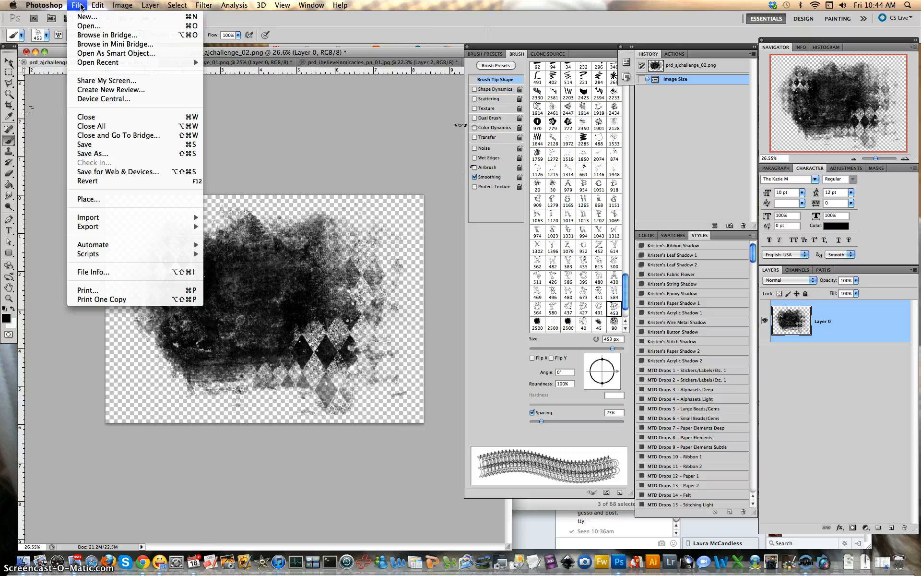
{"action": "left_click", "coordinate": [91, 5]}
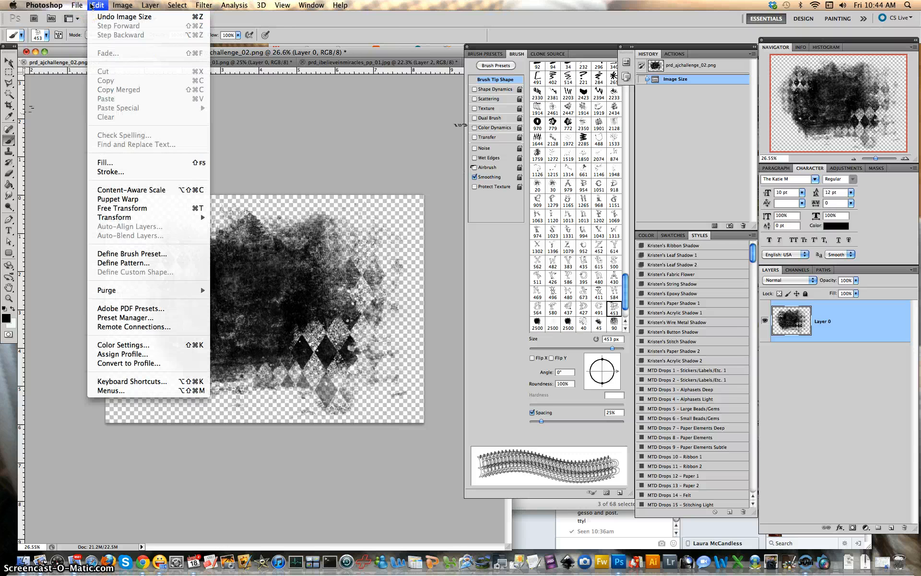
{"action": "left_click", "coordinate": [152, 258]}
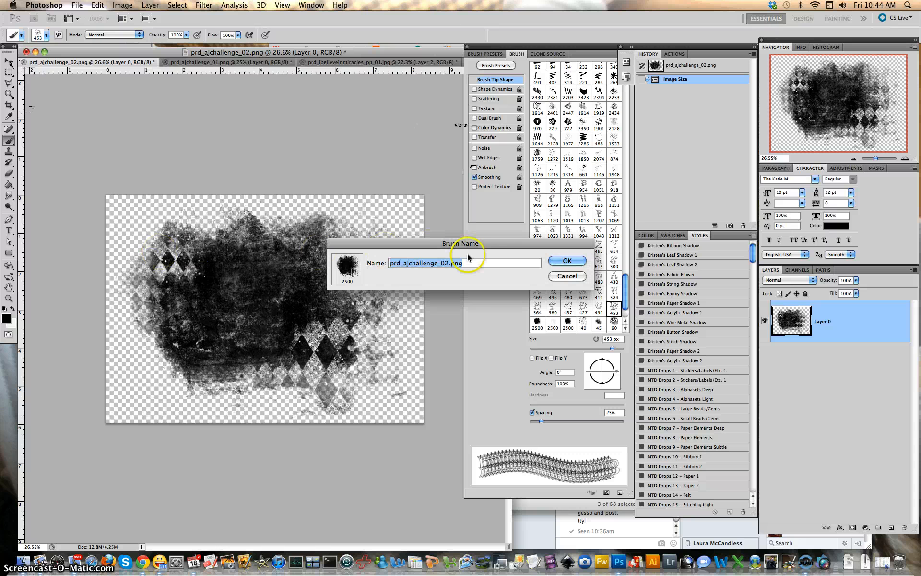
{"action": "left_click", "coordinate": [574, 266]}
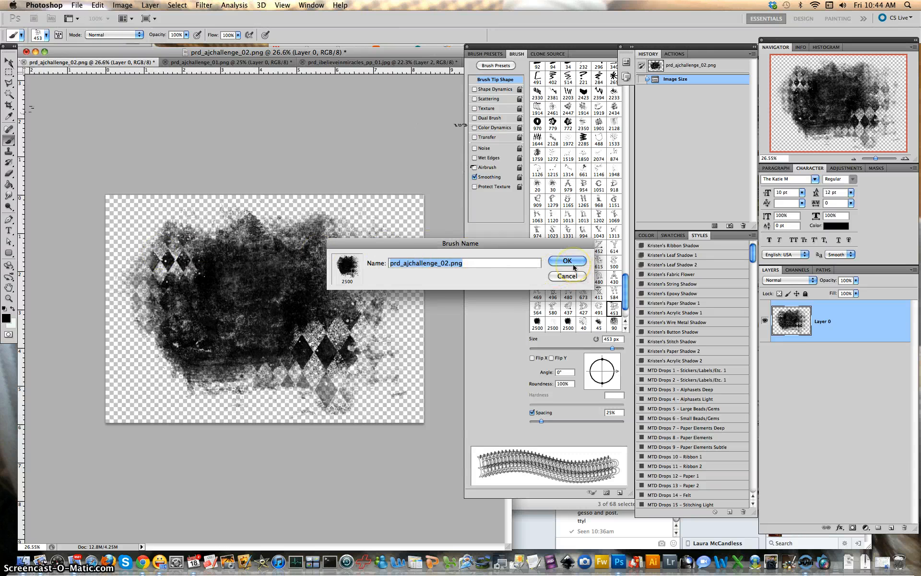
{"action": "left_click", "coordinate": [571, 263]}
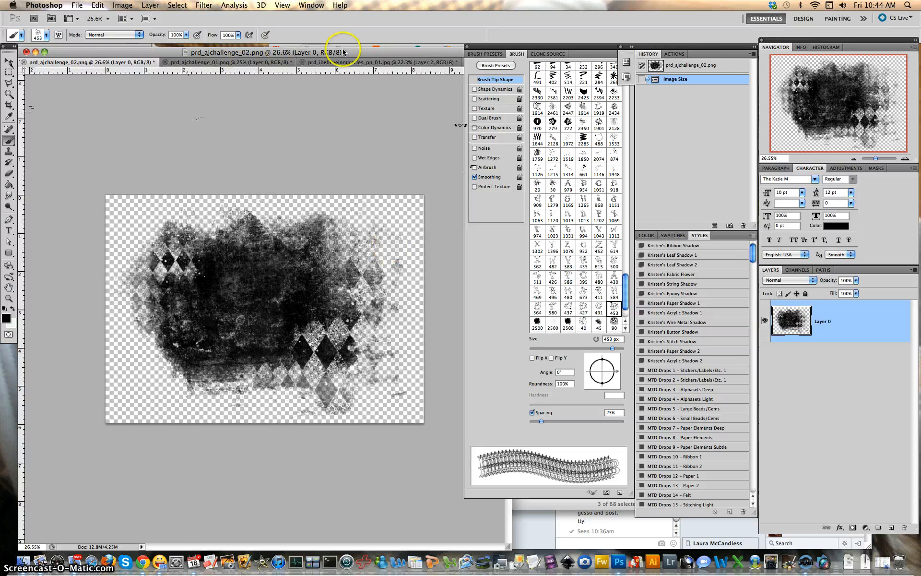
Step: Switch to the prd_ibelieveinmiracles_pp_01.jpg document and choose the PRD_MaskBlack brush at 2500 px
{"action": "left_click", "coordinate": [343, 63]}
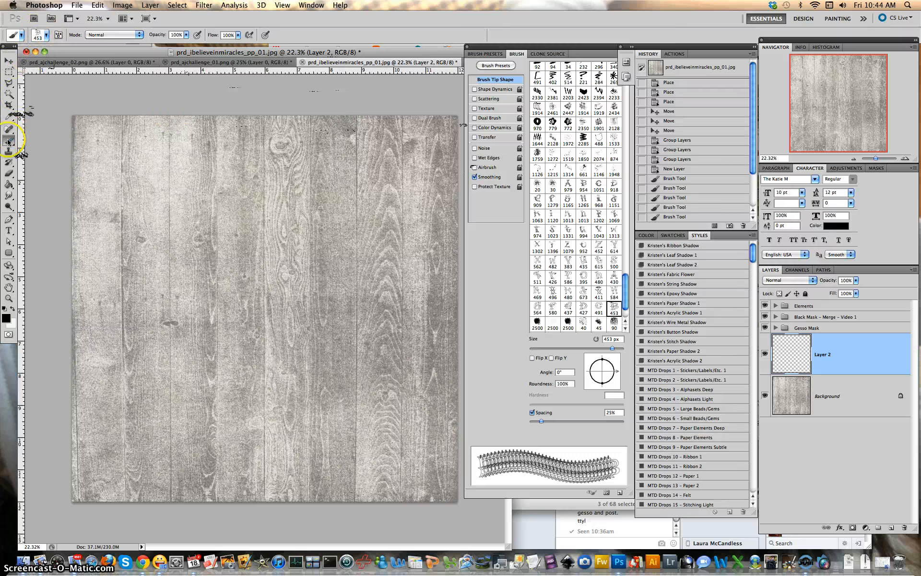
{"action": "left_click", "coordinate": [46, 36]}
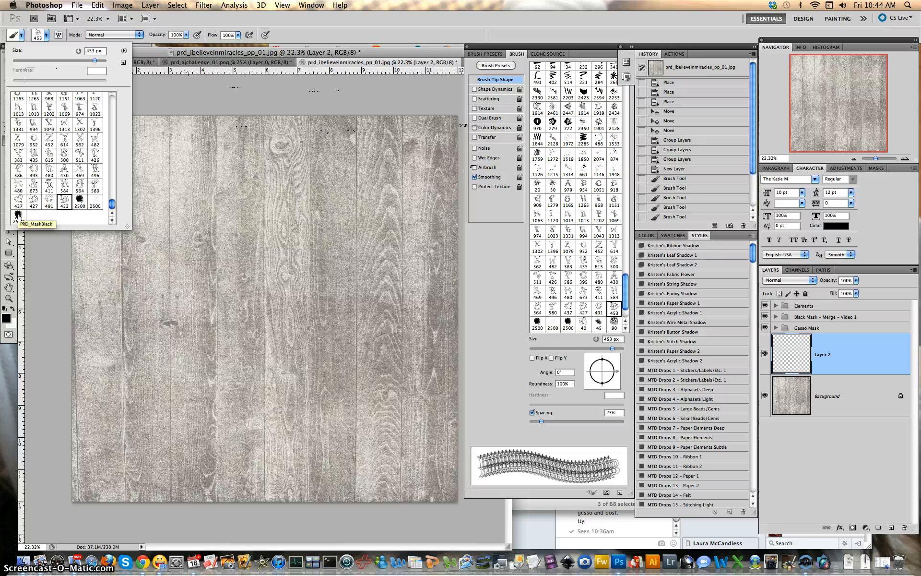
{"action": "left_click", "coordinate": [18, 215]}
{"action": "left_click", "coordinate": [343, 27]}
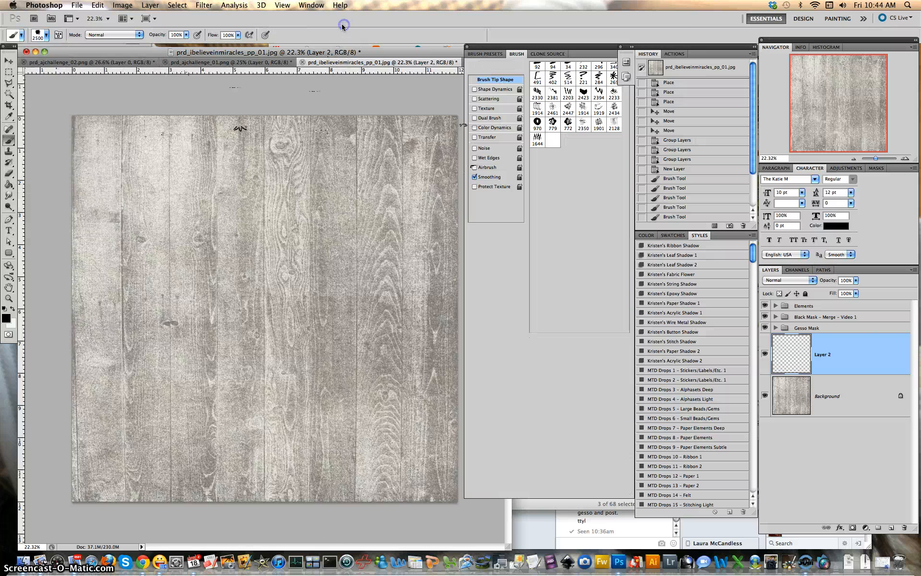
{"action": "left_click", "coordinate": [170, 38]}
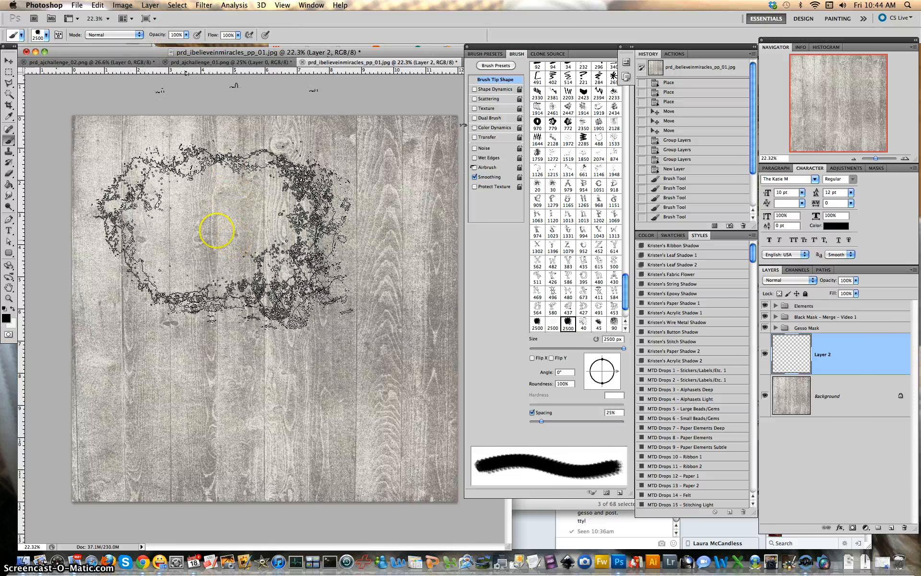
Step: Stamp the black mask brush once on the upper-left part of the wood paper and undo the stamp
{"action": "left_click", "coordinate": [216, 230]}
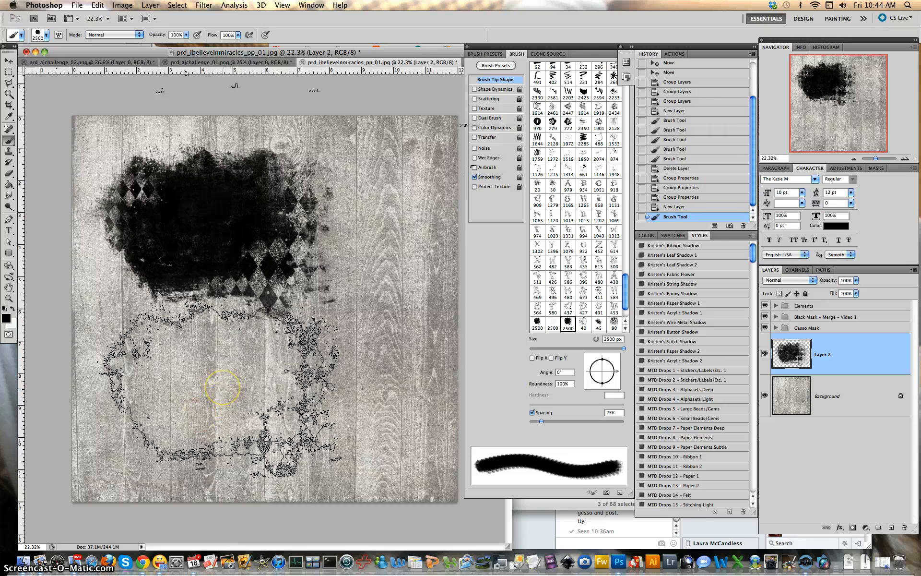
{"action": "key", "text": "super+z"}
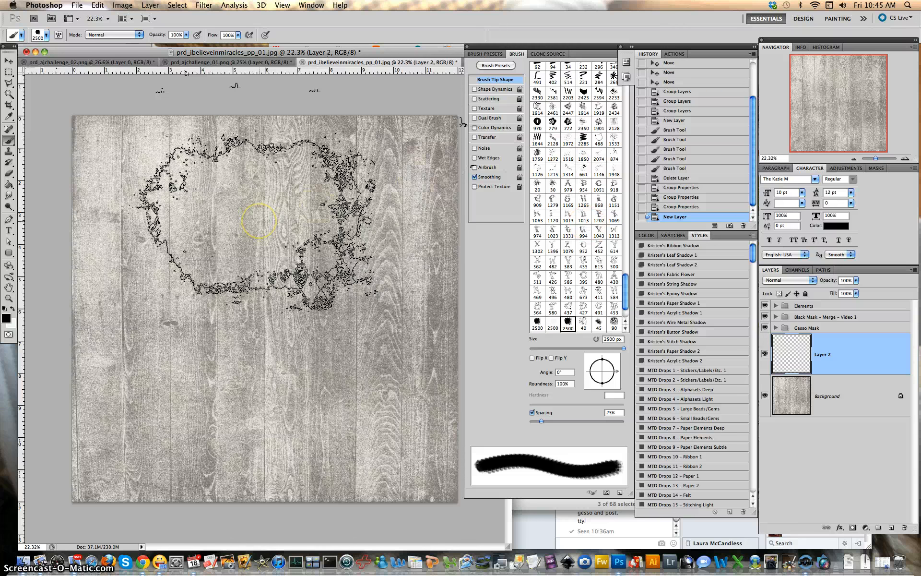
Step: Shrink the mask brush stepwise to 2100 px and enlarge it back to 2500 px
{"action": "key", "text": "bracketleft"}
{"action": "key", "text": "bracketleft"}
{"action": "key", "text": "bracketleft"}
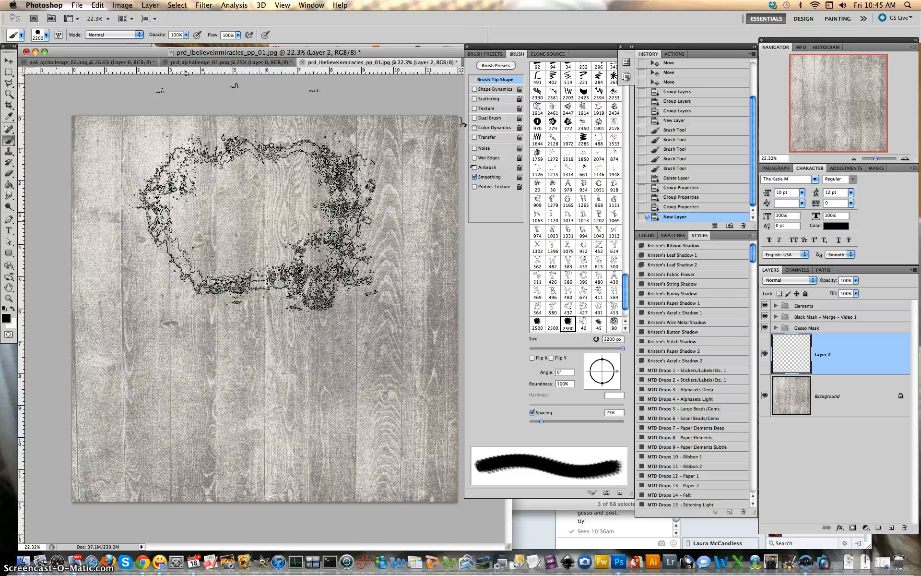
{"action": "key", "text": "bracketleft"}
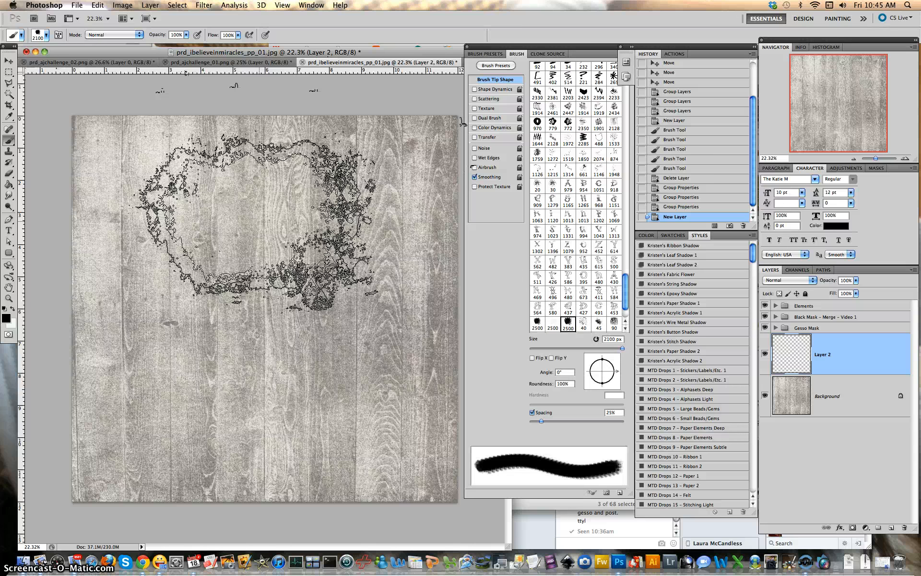
{"action": "key", "text": "bracketright"}
{"action": "key", "text": "bracketright"}
{"action": "key", "text": "bracketright"}
{"action": "key", "text": "bracketright"}
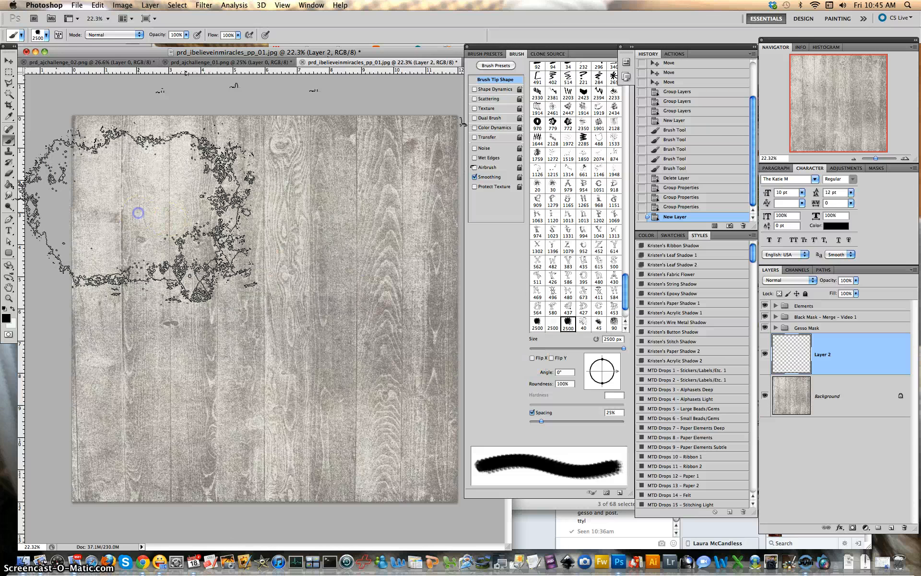
Step: Stamp the mask brush over the paper's upper-left edge, and again near the upper-right edge with Flip X enabled
{"action": "left_click", "coordinate": [138, 212]}
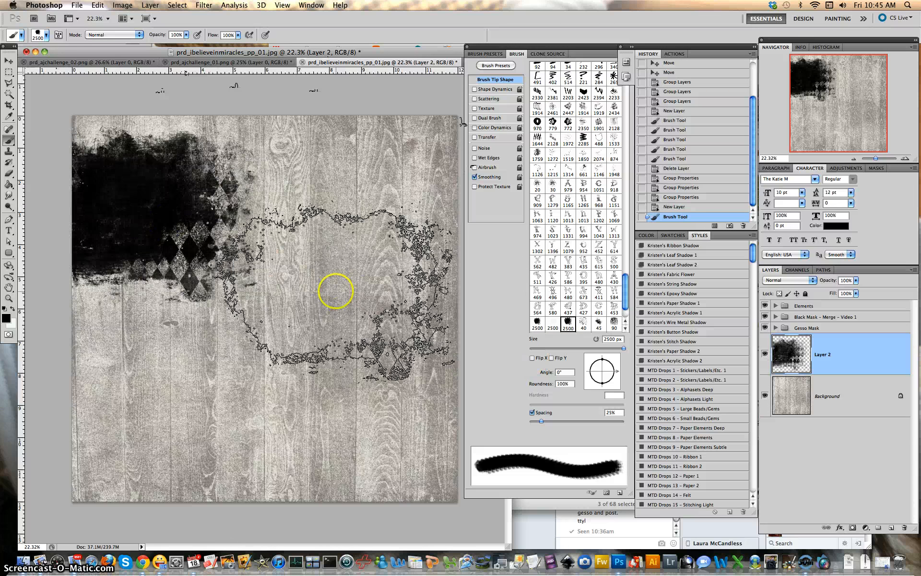
{"action": "left_click", "coordinate": [531, 358]}
{"action": "left_click", "coordinate": [378, 198]}
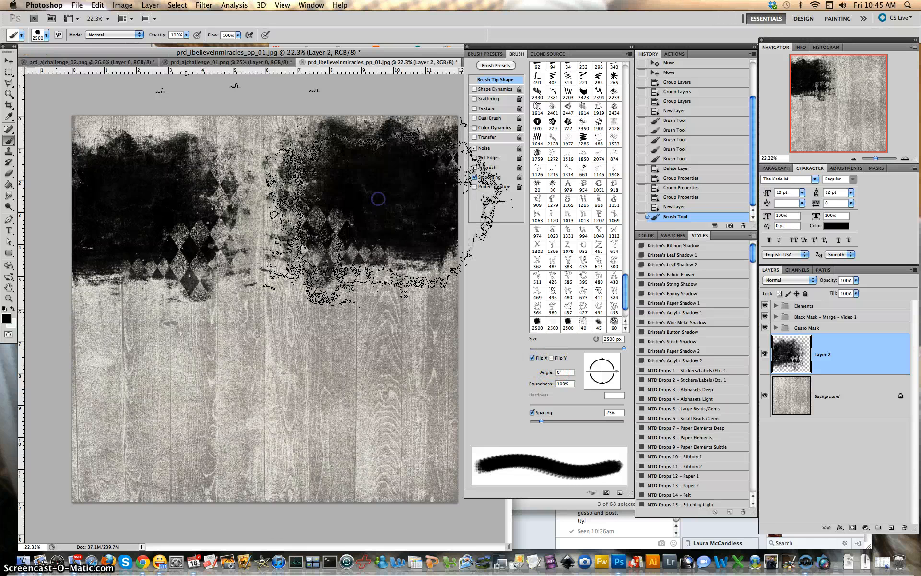
Step: Enable Flip Y as well and stamp the doubly flipped mask brush on the lower half of the paper
{"action": "left_click", "coordinate": [552, 359]}
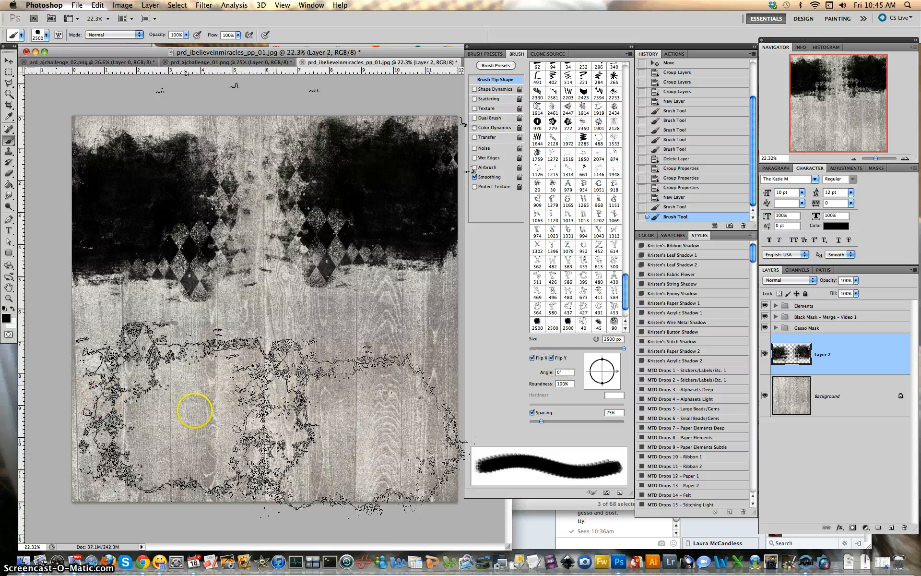
{"action": "left_click", "coordinate": [194, 410]}
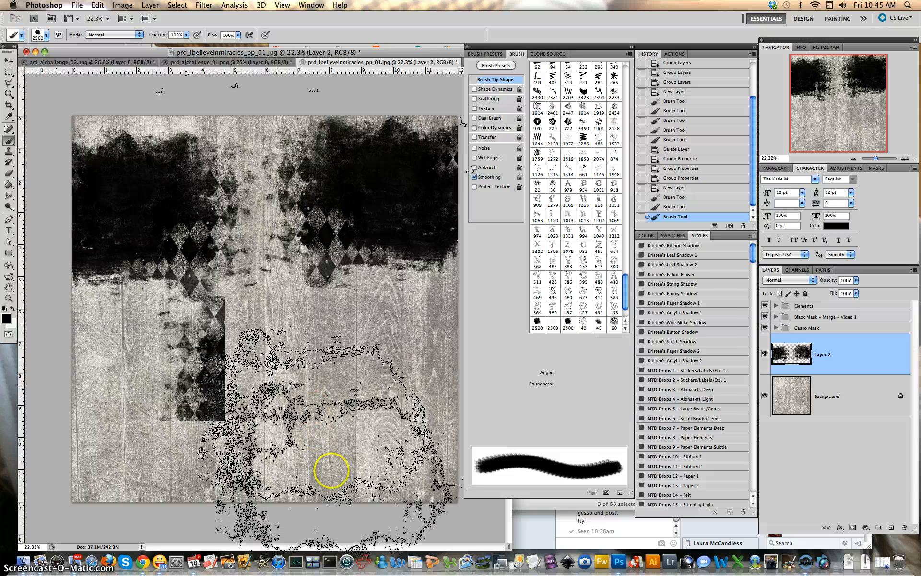
{"action": "left_click", "coordinate": [331, 470]}
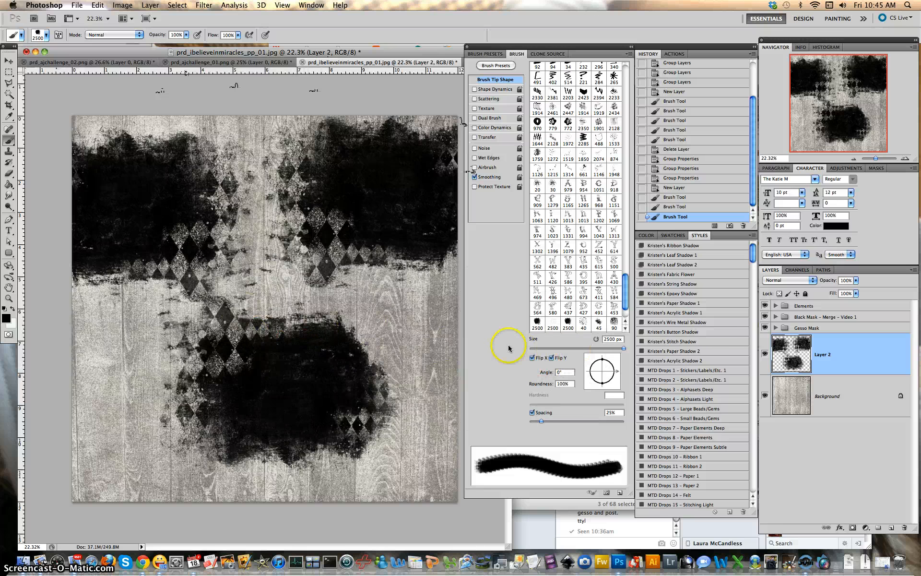
Step: Replace the stamped Layer 2 with a new empty layer and turn off Flip X and Flip Y for the brush
{"action": "key", "text": "super+z"}
{"action": "key", "text": "Delete"}
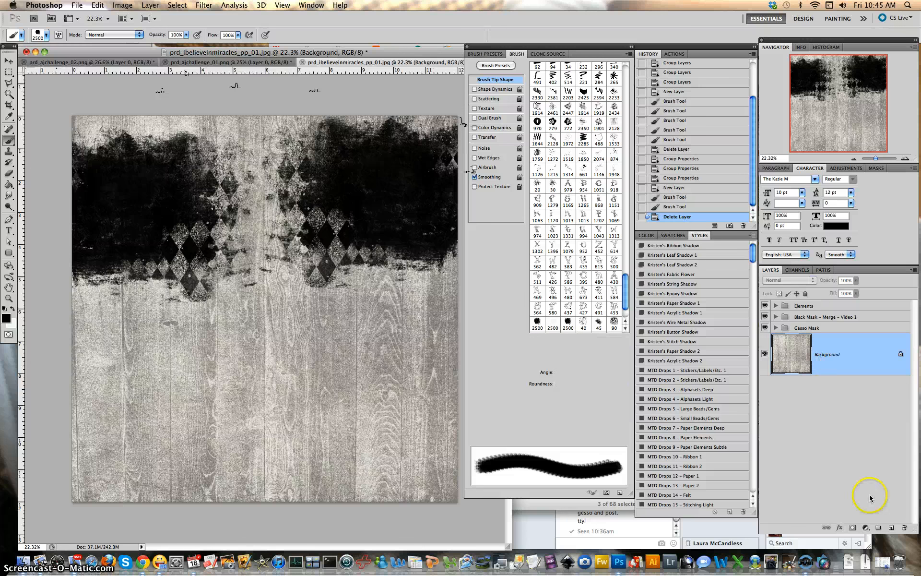
{"action": "left_click", "coordinate": [891, 528]}
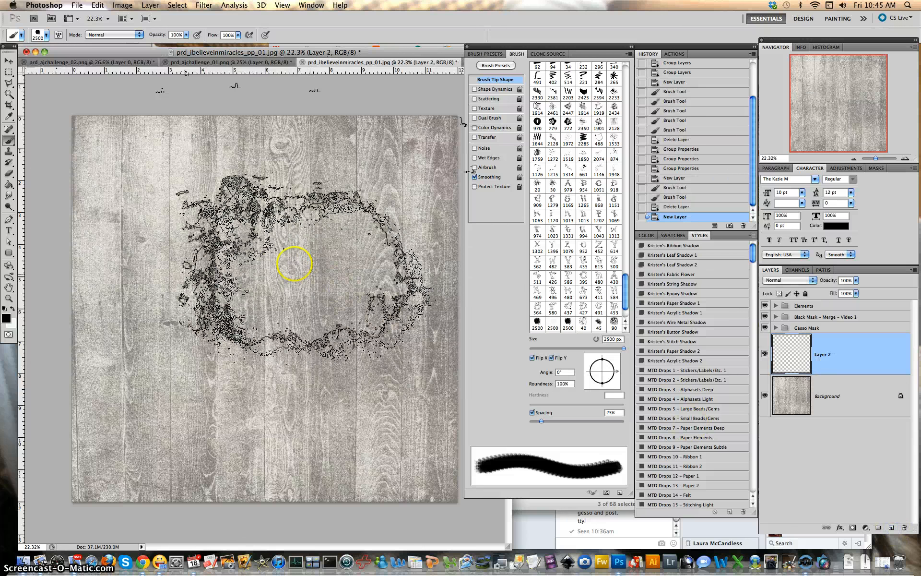
{"action": "left_click", "coordinate": [550, 358]}
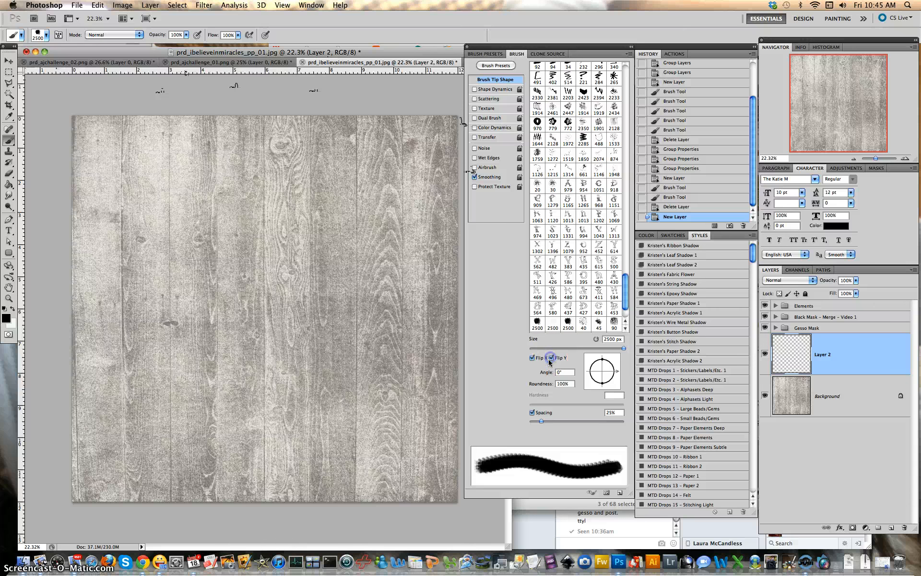
{"action": "left_click", "coordinate": [533, 358]}
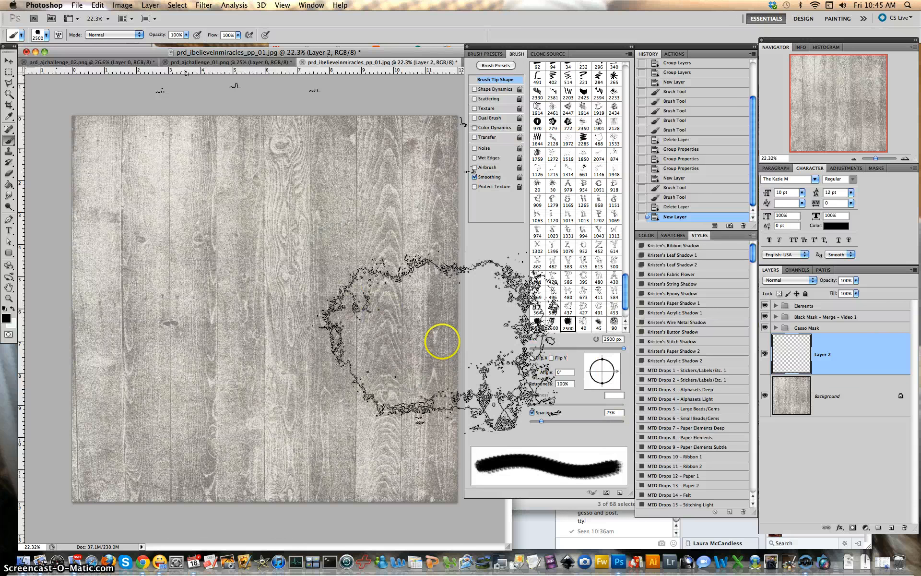
Step: Rotate the brush tip to -33°, flatten its roundness to 40%, and stamp it once near the centre of the paper
{"action": "left_click_drag", "start_coordinate": [619, 373], "coordinate": [614, 383]}
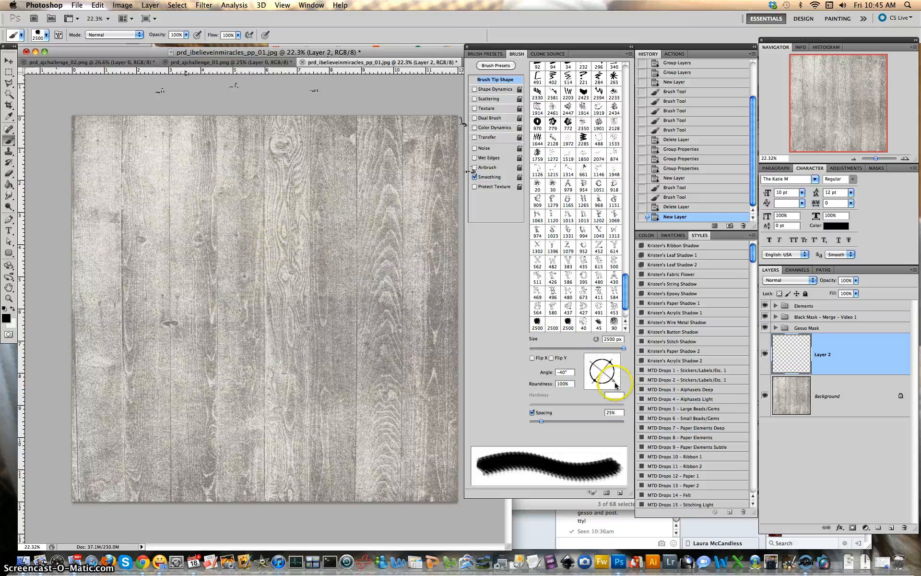
{"action": "mouse_move", "coordinate": [616, 384]}
{"action": "left_mouse_down"}
{"action": "mouse_move", "coordinate": [606, 383]}
{"action": "mouse_move", "coordinate": [616, 370]}
{"action": "left_mouse_up"}
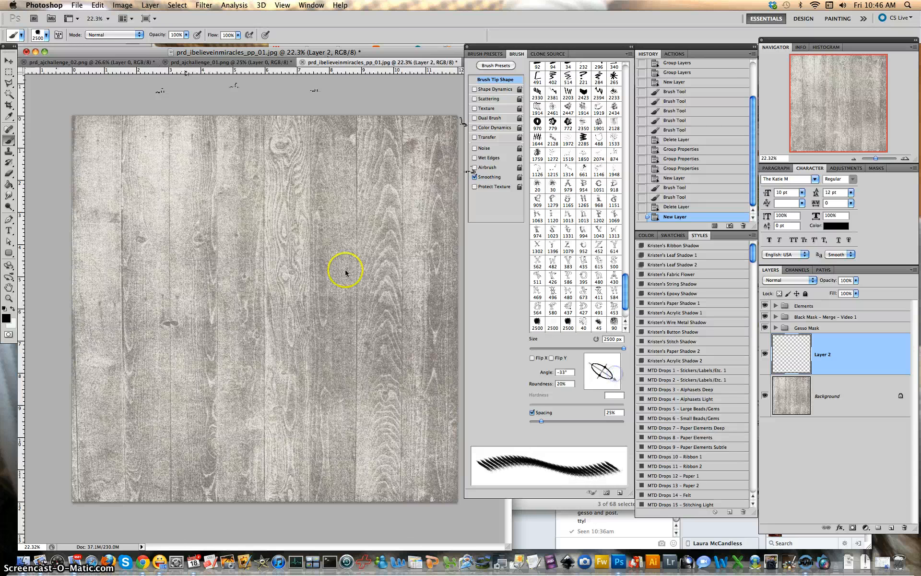
{"action": "left_click", "coordinate": [307, 249]}
{"action": "left_click", "coordinate": [307, 249]}
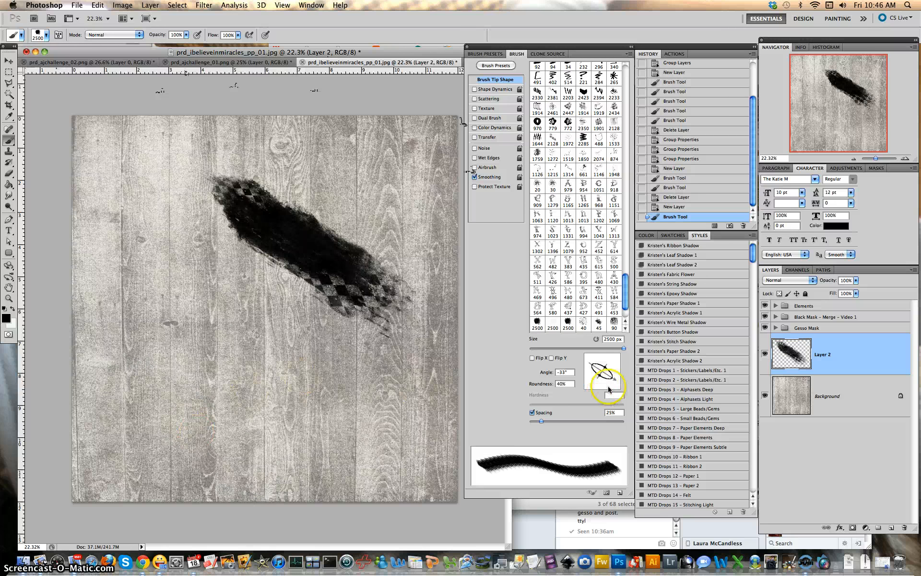
Step: Restore the brush tip to 0° angle and 100% roundness, reselecting the 2500 px mask brush
{"action": "left_click", "coordinate": [562, 371]}
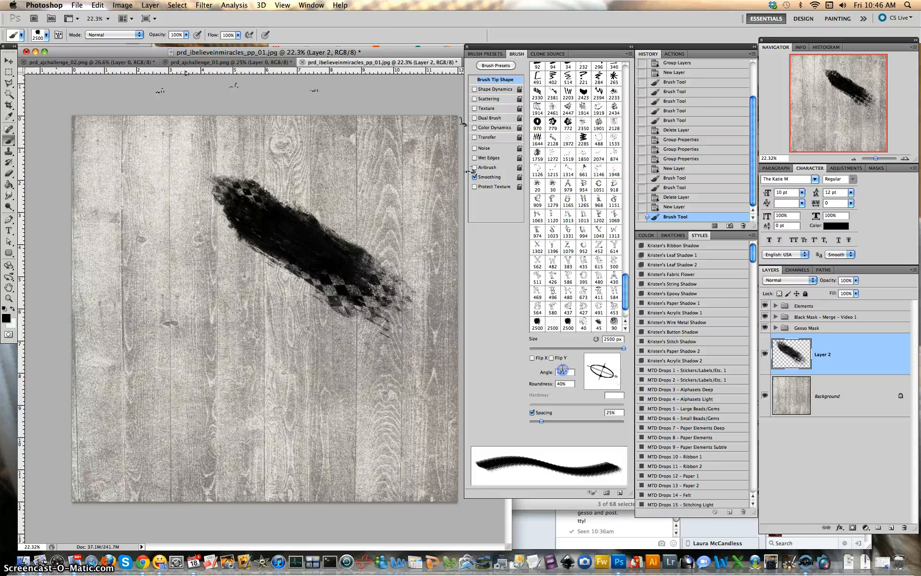
{"action": "type", "text": "0"}
{"action": "left_click", "coordinate": [565, 383]}
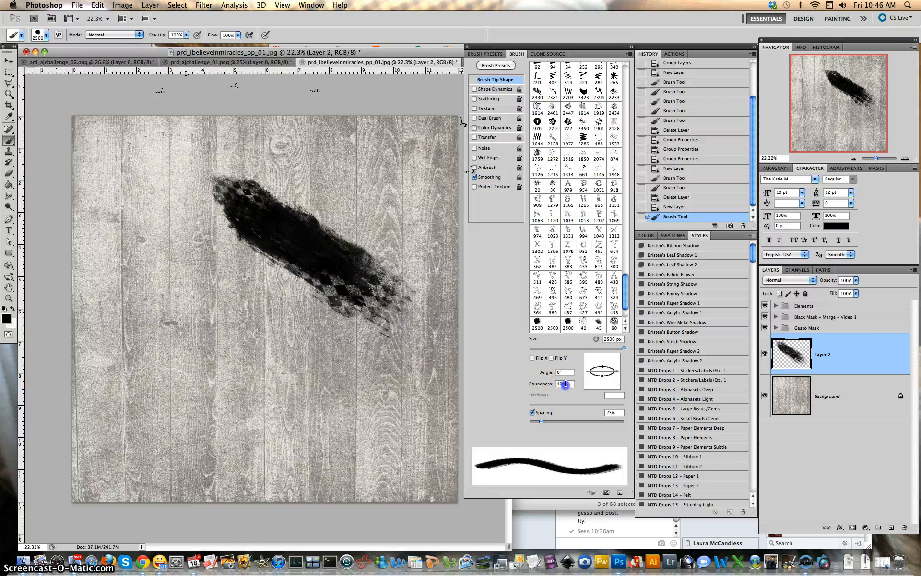
{"action": "type", "text": "0"}
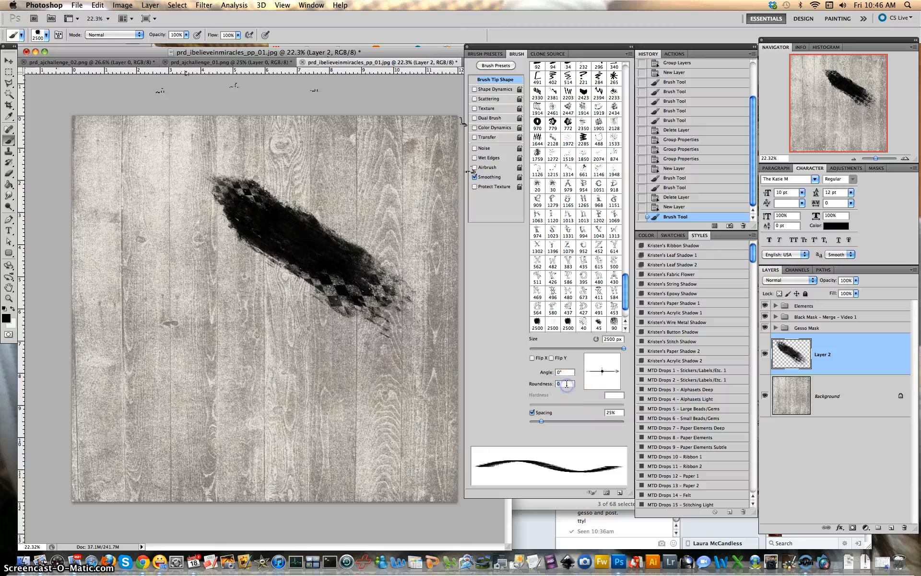
{"action": "left_click", "coordinate": [568, 324]}
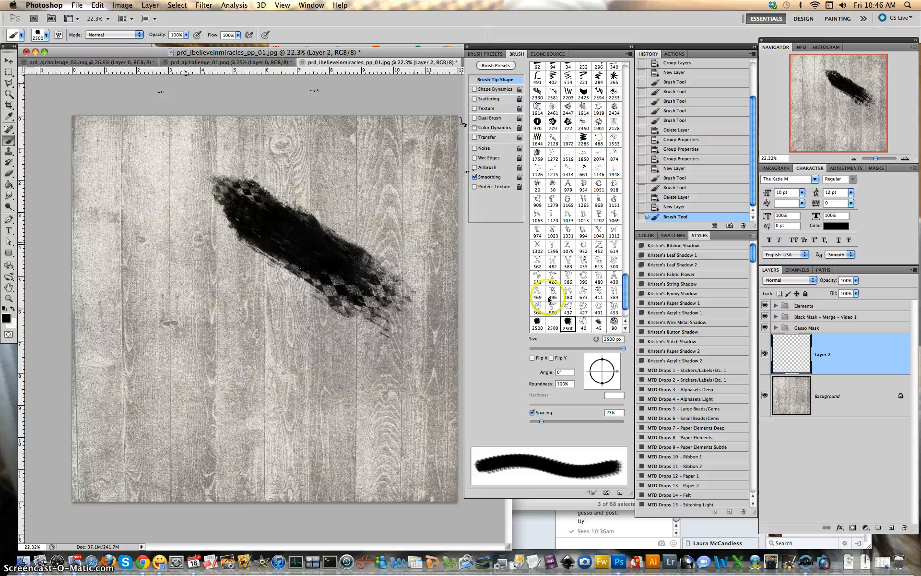
Step: Undo the rotated, flattened stamp and stamp the unrotated mask brush once over the upper-left corner of the paper
{"action": "key", "text": "super+z"}
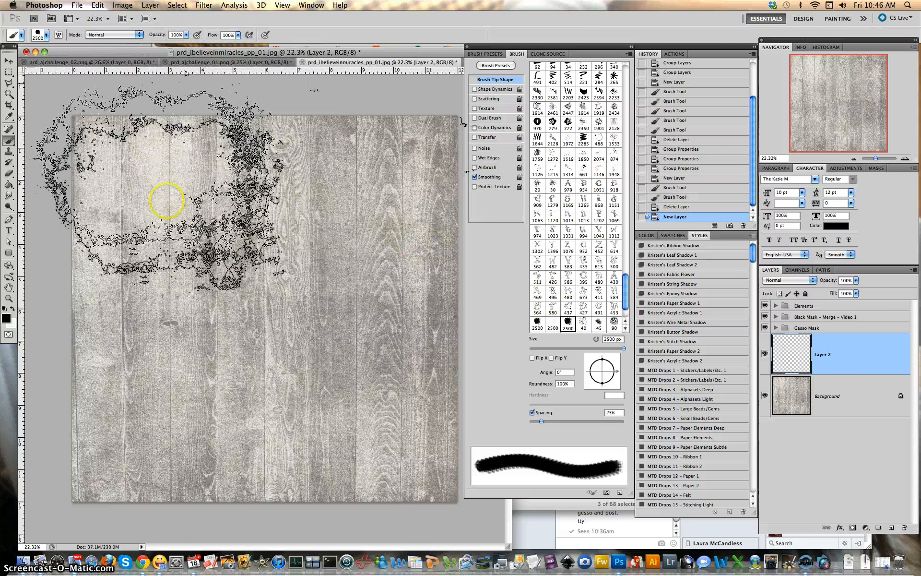
{"action": "scroll", "coordinate": [169, 202], "scroll_direction": "down", "scroll_amount": 1}
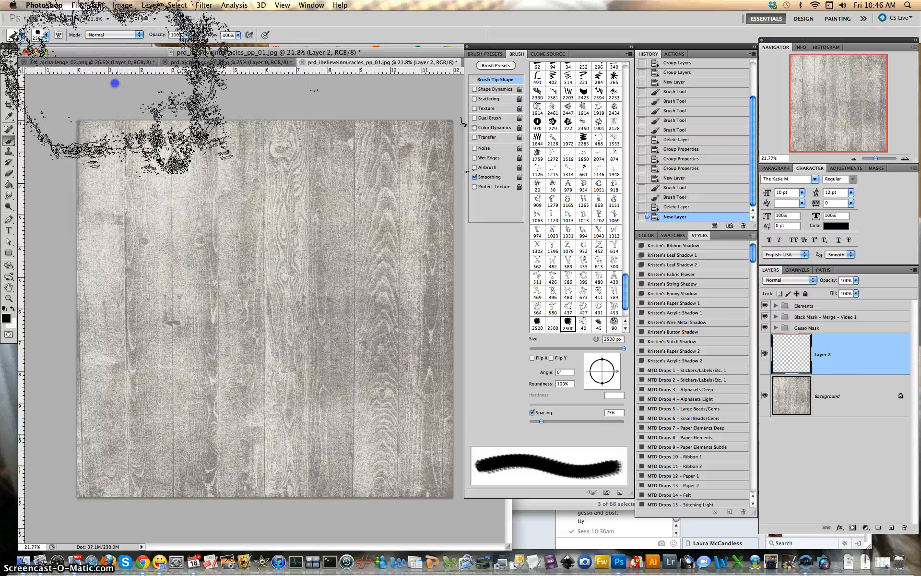
{"action": "left_click", "coordinate": [115, 86]}
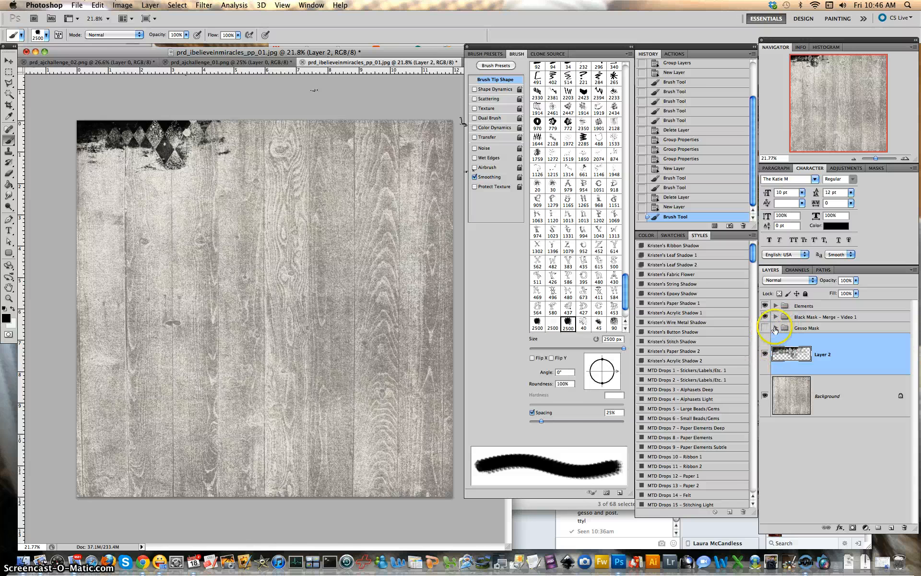
Step: Hide Layer 2, expand the Gesso Mask group, and make the group and its Layer 1 visible
{"action": "left_click", "coordinate": [775, 328]}
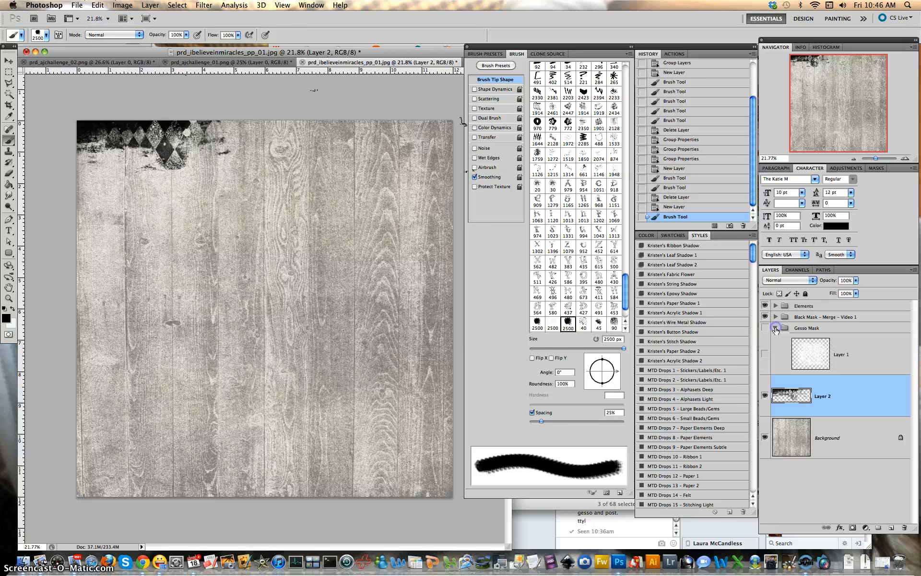
{"action": "left_click", "coordinate": [776, 329]}
{"action": "left_click", "coordinate": [765, 354]}
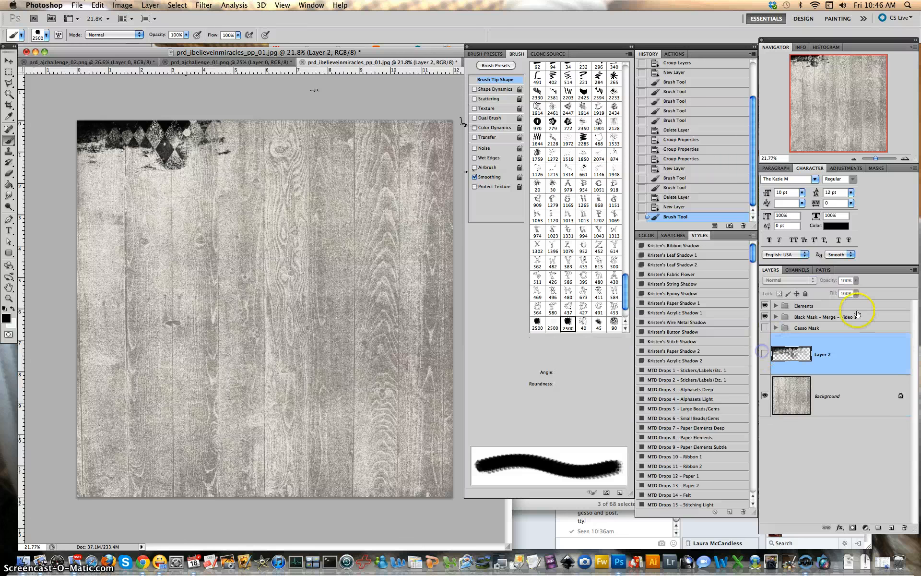
{"action": "left_click", "coordinate": [811, 317]}
{"action": "left_click", "coordinate": [774, 328]}
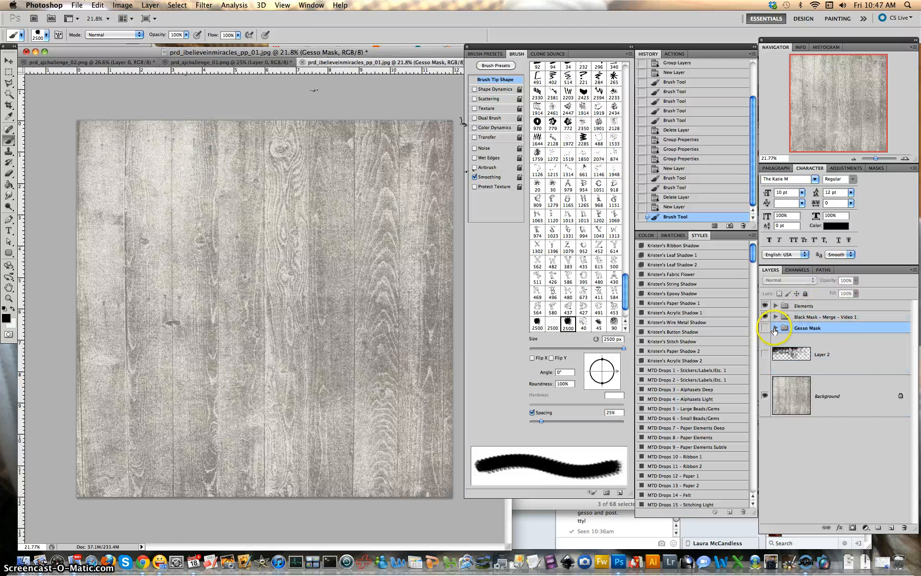
{"action": "left_click", "coordinate": [775, 328]}
{"action": "left_click", "coordinate": [765, 353]}
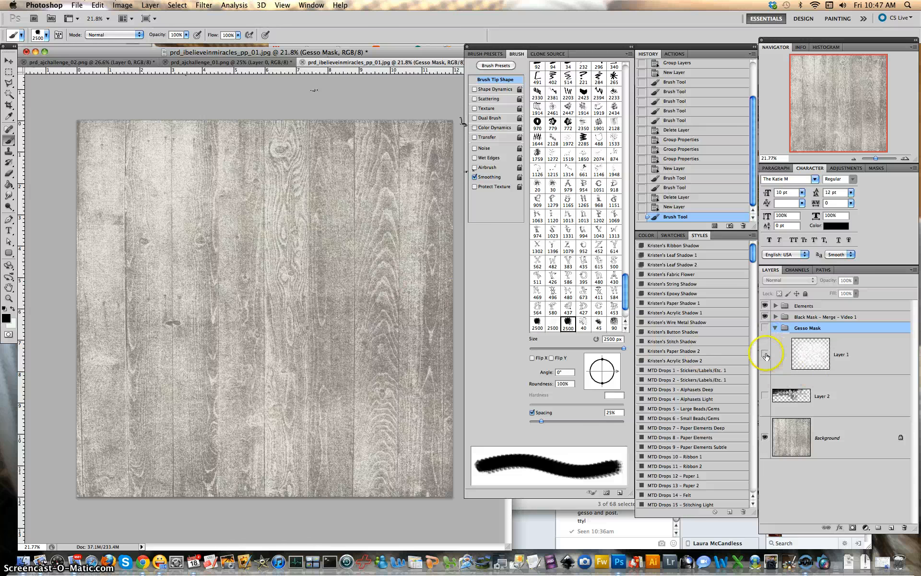
{"action": "left_click", "coordinate": [764, 328]}
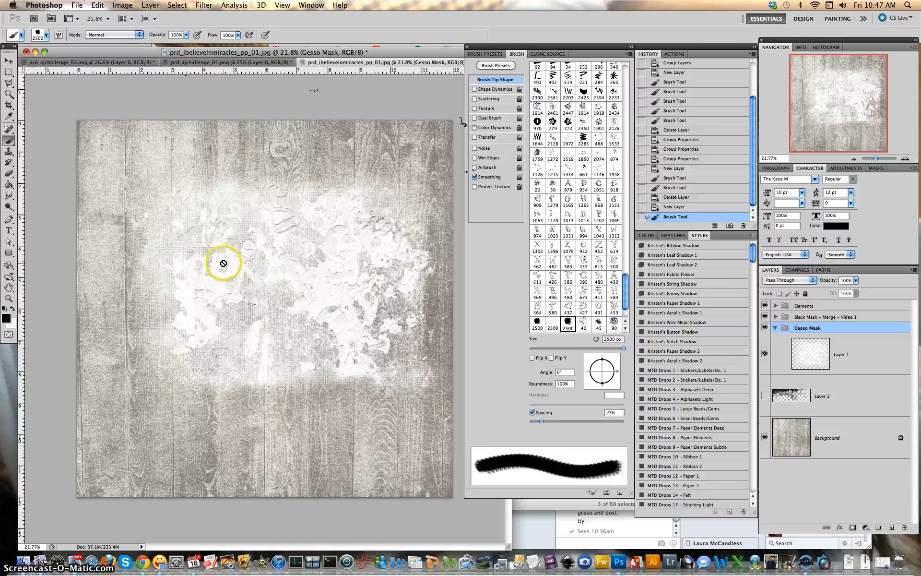
Step: Look over the gesso mask image prd_ajchallenge_01.png and the editing commands for defining it as a brush, and return to prd_ibelieveinmiracles_pp_01.jpg
{"action": "left_click", "coordinate": [8, 62]}
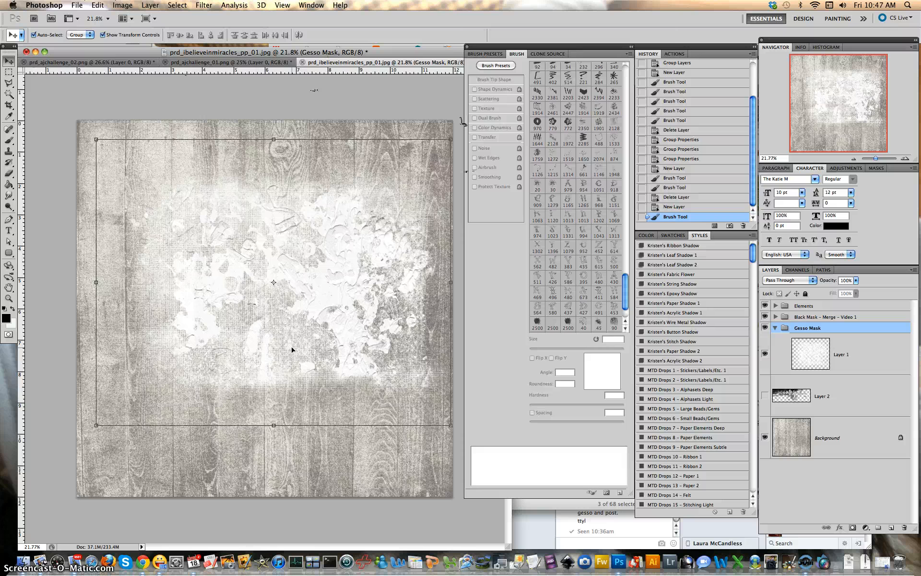
{"action": "left_click", "coordinate": [103, 62]}
{"action": "left_click", "coordinate": [180, 63]}
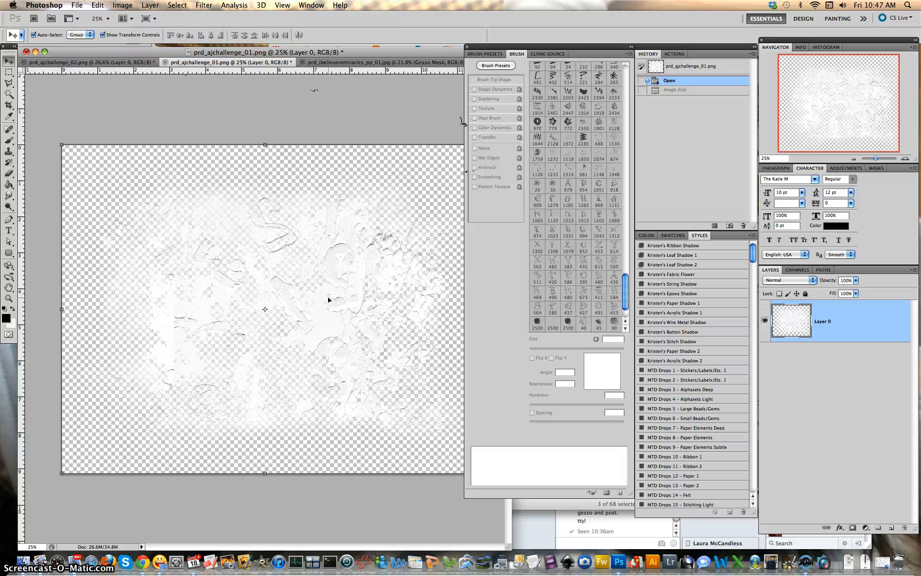
{"action": "left_click", "coordinate": [96, 5]}
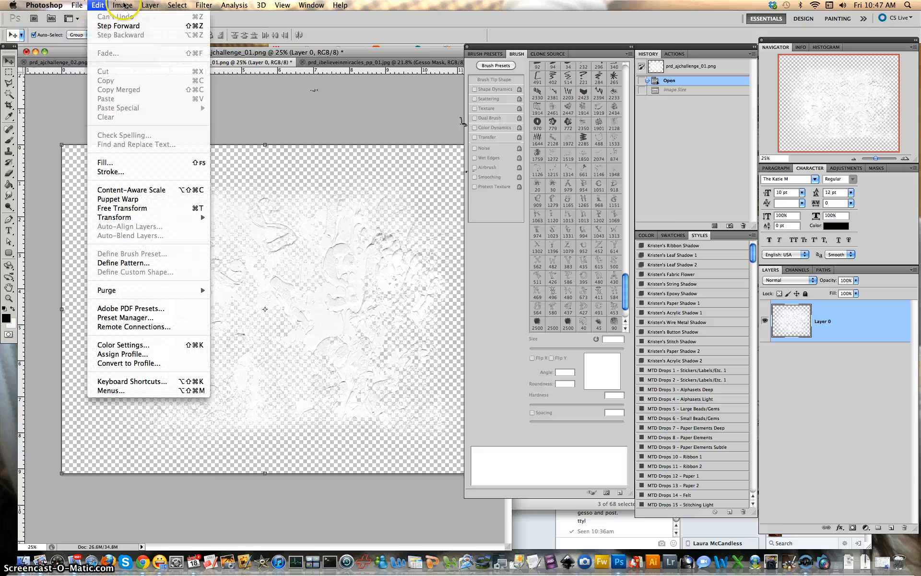
{"action": "mouse_move", "coordinate": [123, 5]}
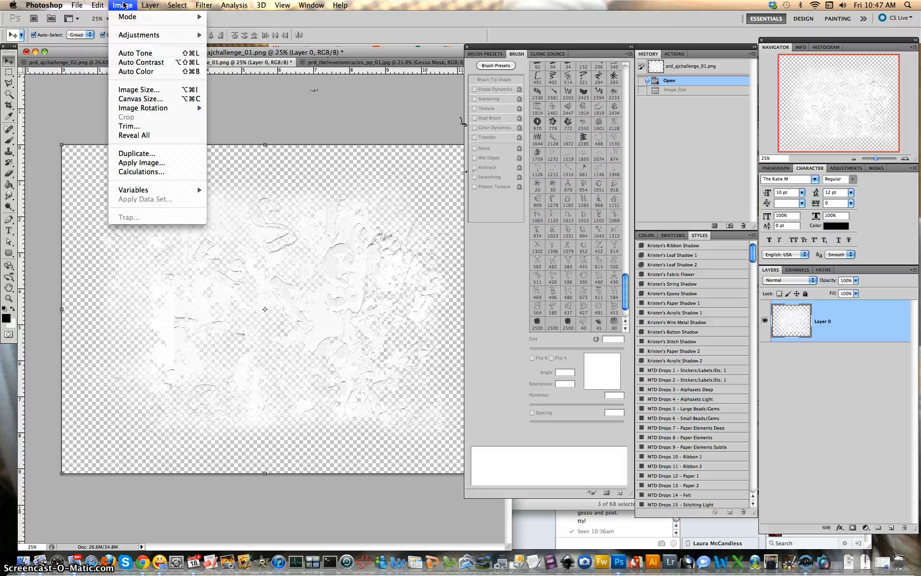
{"action": "left_click", "coordinate": [102, 4]}
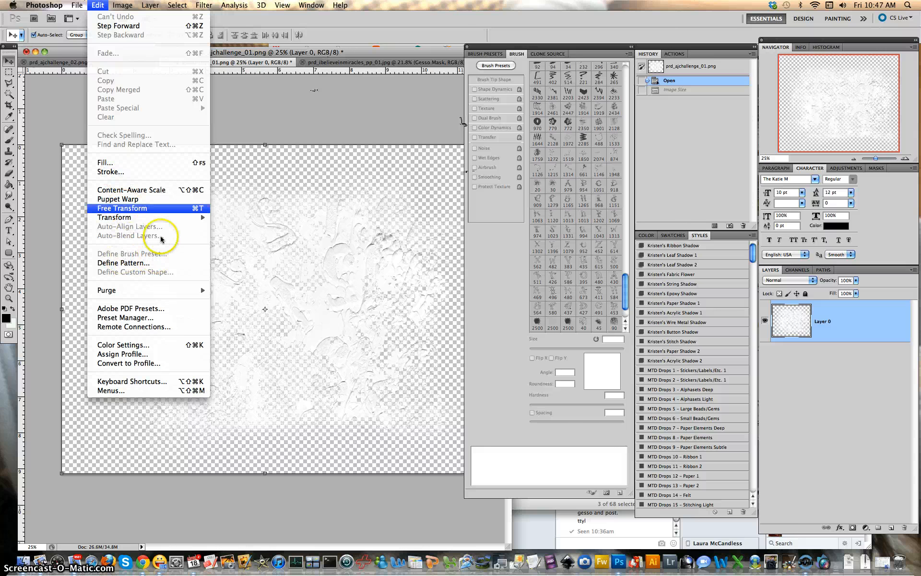
{"action": "left_click", "coordinate": [306, 101]}
{"action": "left_click", "coordinate": [421, 61]}
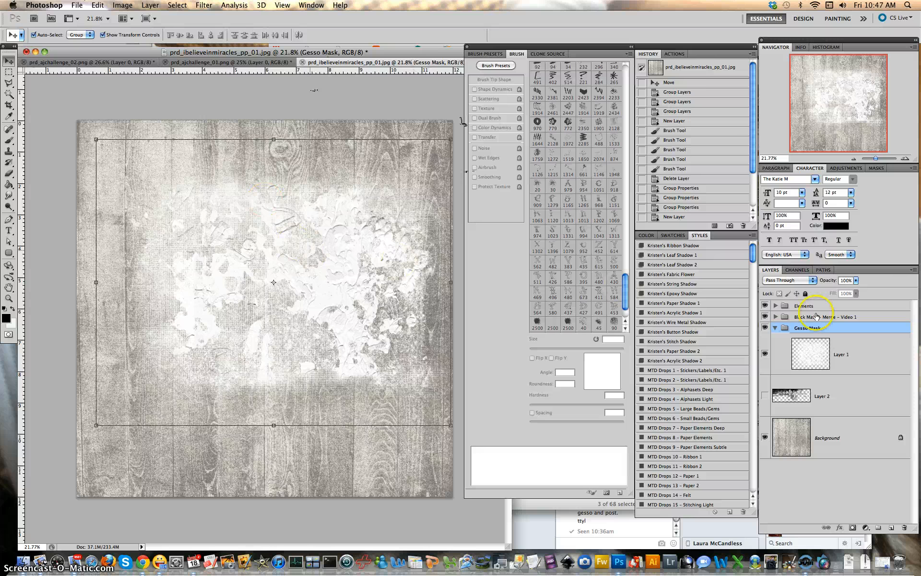
Step: Collapse and hide the Gesso Mask group, and make Layer 2 the active layer
{"action": "left_click", "coordinate": [776, 327]}
{"action": "left_click", "coordinate": [850, 359]}
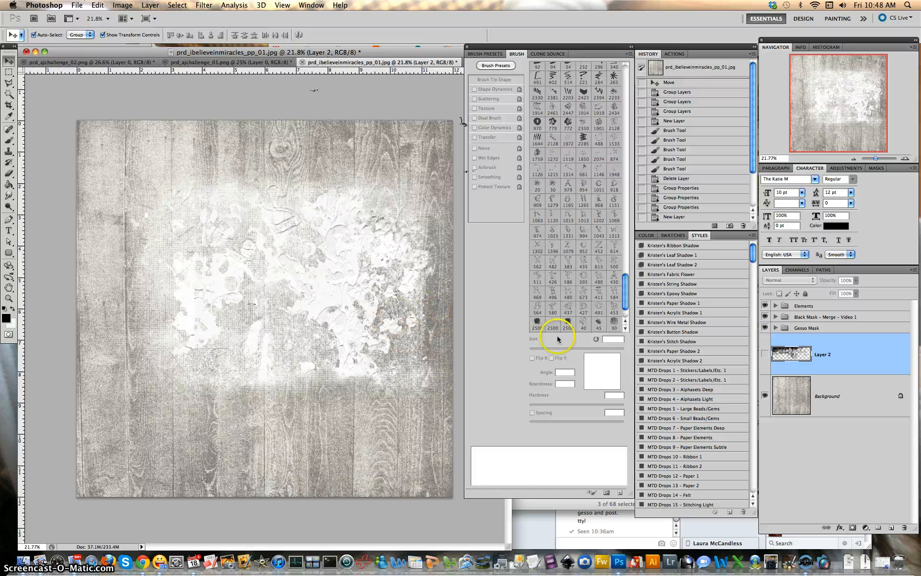
{"action": "left_click", "coordinate": [765, 328]}
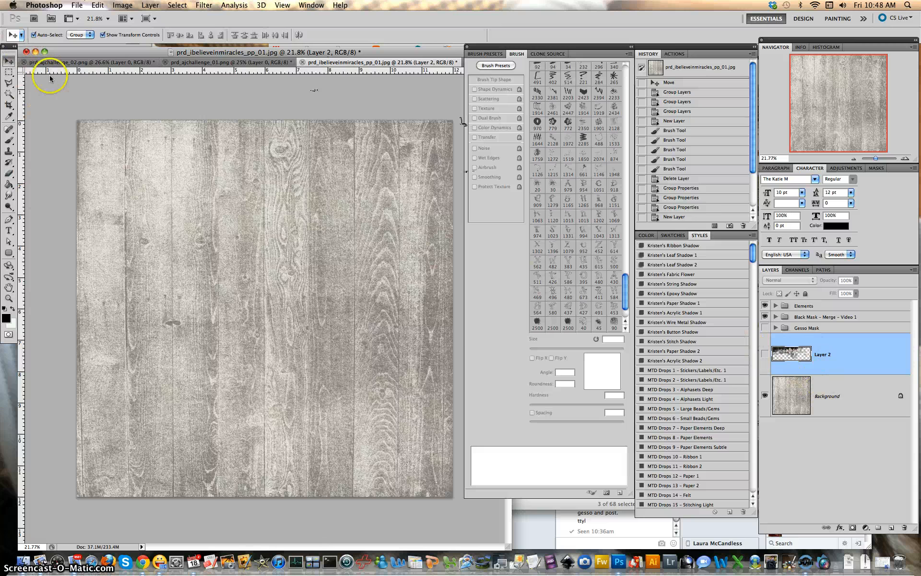
Step: Choose the 2500 px PRD_Mask2 brush for the Brush tool
{"action": "left_click", "coordinate": [9, 140]}
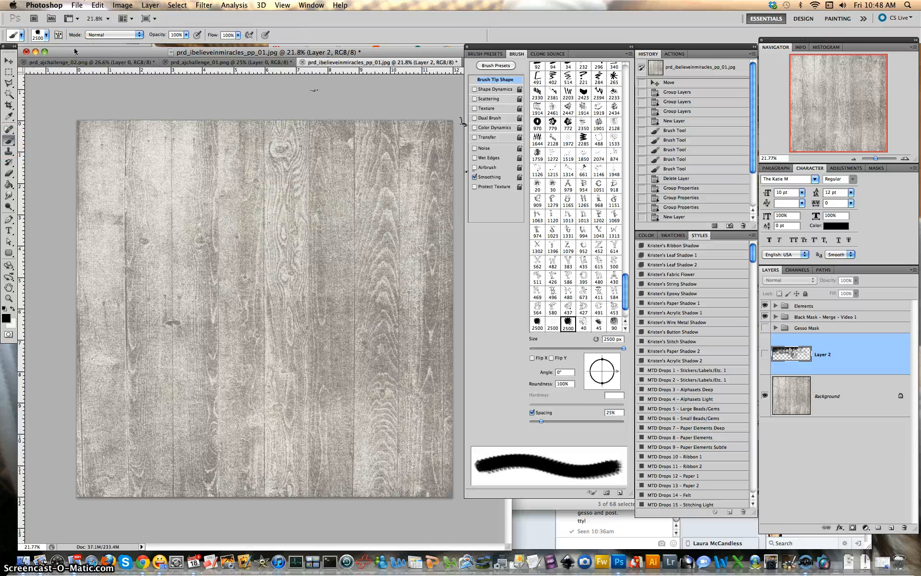
{"action": "left_click", "coordinate": [46, 35]}
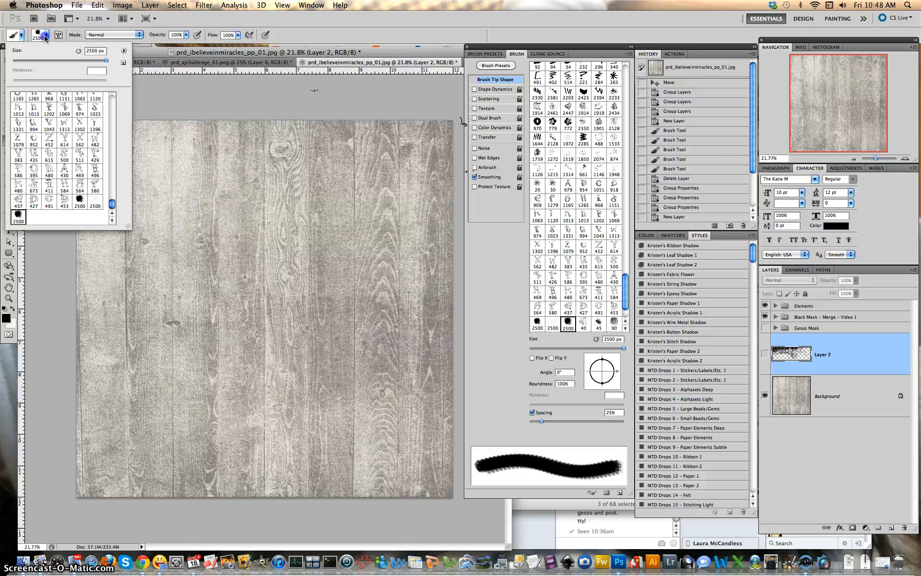
{"action": "left_click", "coordinate": [28, 206]}
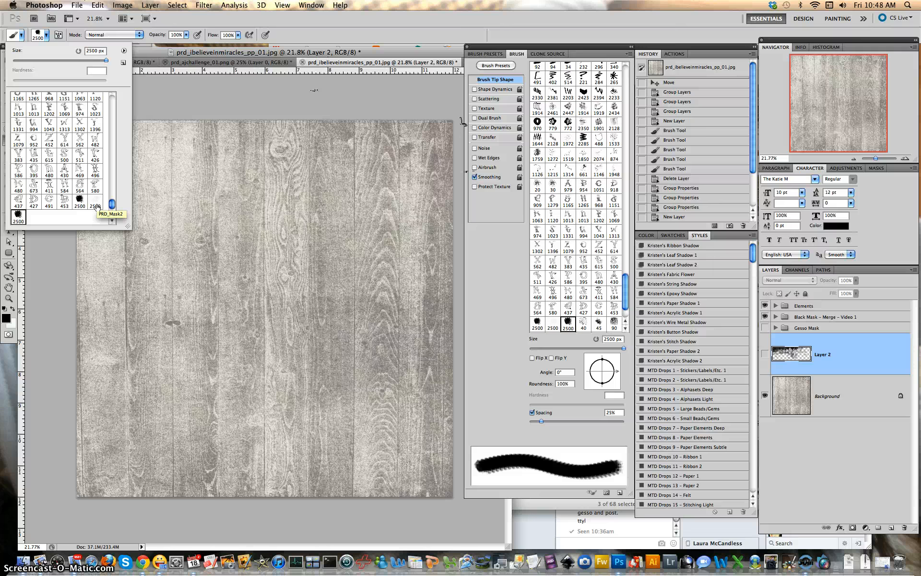
{"action": "left_click", "coordinate": [96, 204]}
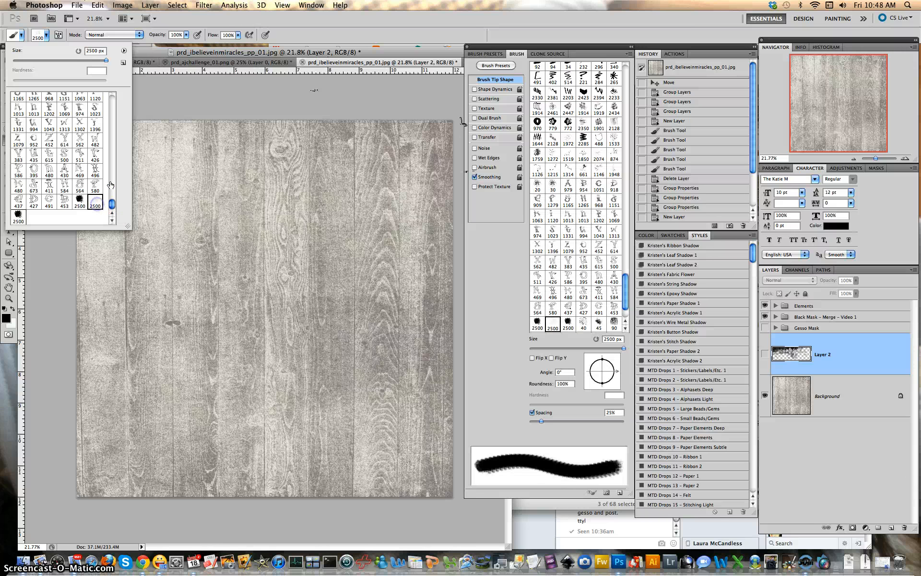
{"action": "left_click", "coordinate": [286, 98]}
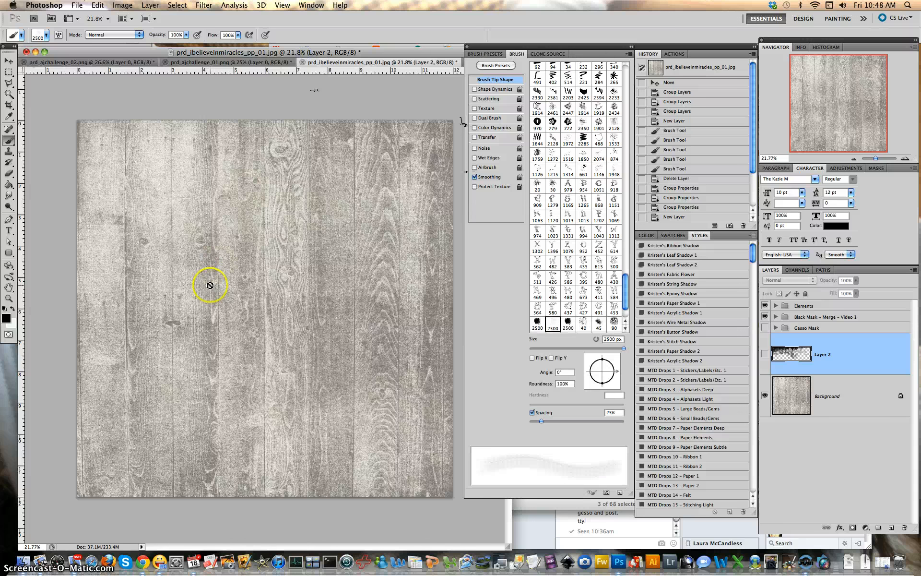
Step: Add a new layer and stamp the PRD_Mask2 brush repeatedly in black over the upper-left area of the paper
{"action": "left_click", "coordinate": [891, 527]}
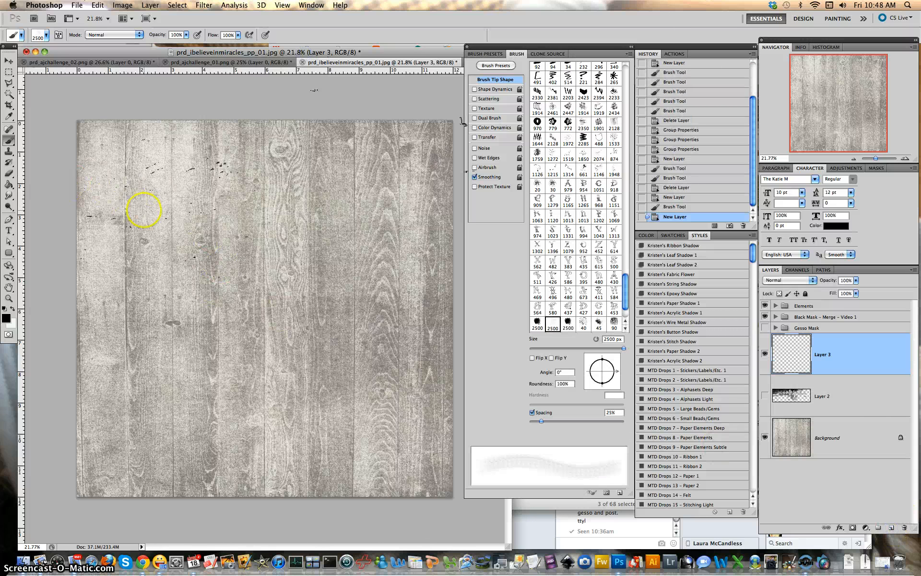
{"action": "mouse_move", "coordinate": [140, 206]}
{"action": "left_mouse_down"}
{"action": "mouse_move", "coordinate": [196, 220]}
{"action": "mouse_move", "coordinate": [175, 221]}
{"action": "mouse_move", "coordinate": [257, 216]}
{"action": "left_mouse_up"}
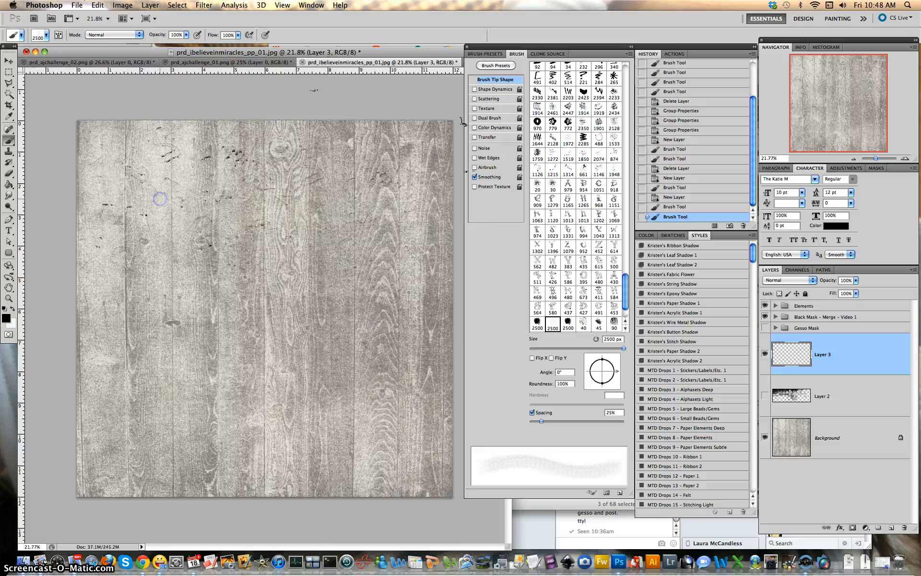
{"action": "left_click", "coordinate": [160, 199]}
{"action": "left_click", "coordinate": [160, 199]}
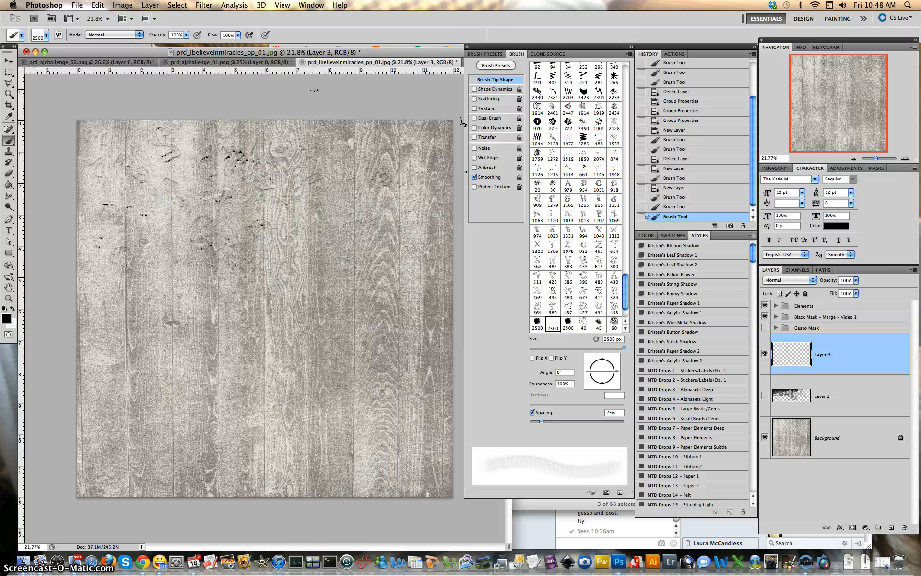
{"action": "left_click", "coordinate": [160, 199]}
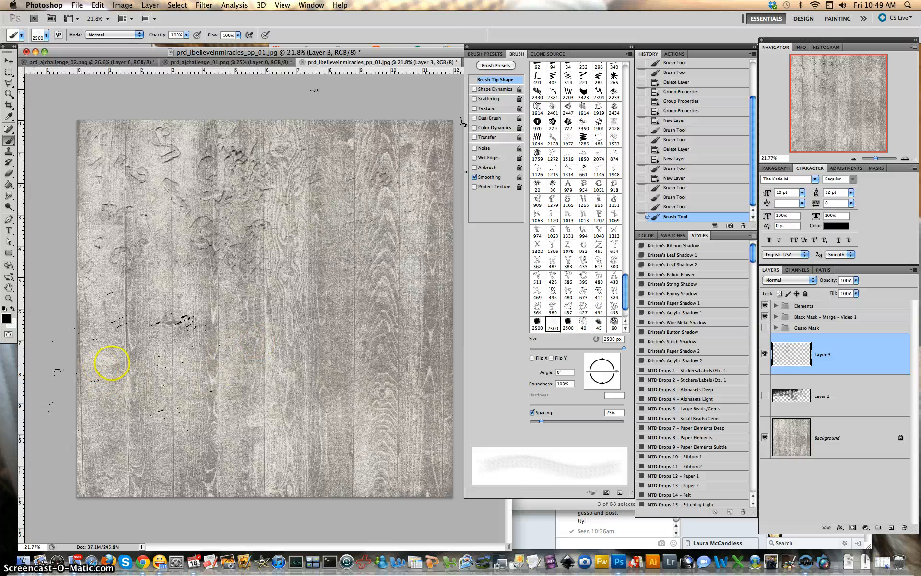
Step: Stamp the brush once lower on the paper's left side, enable Flip Y, and stamp it on the upper right
{"action": "left_click", "coordinate": [109, 341]}
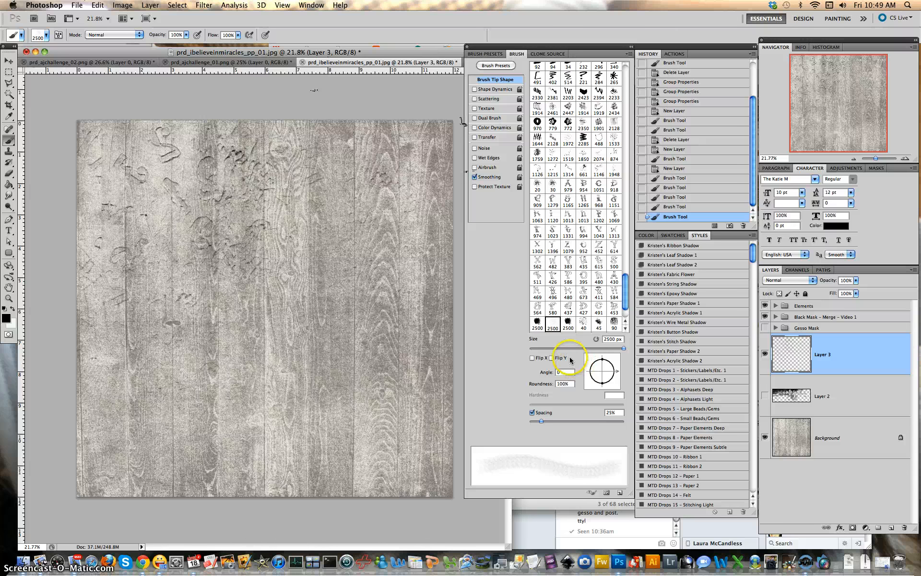
{"action": "left_click", "coordinate": [552, 358]}
{"action": "left_click", "coordinate": [387, 236]}
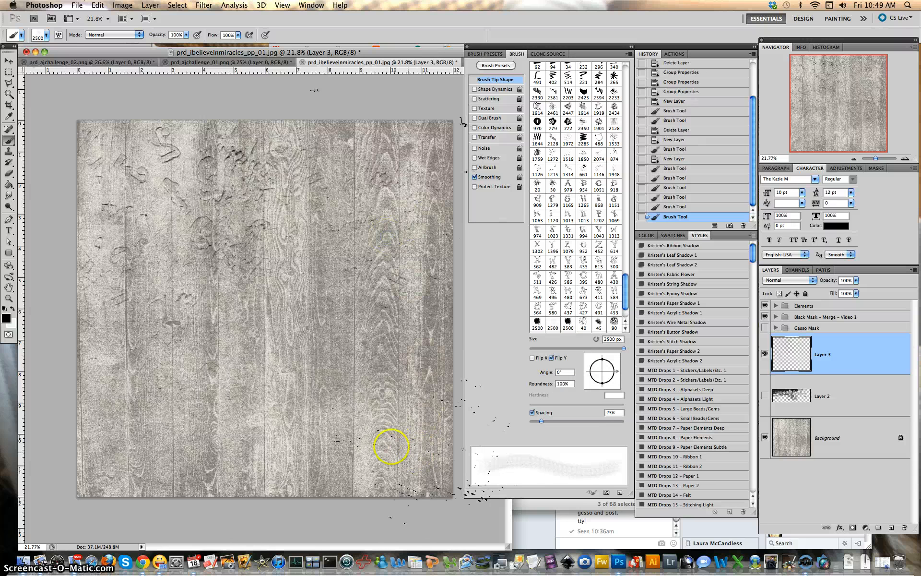
Step: Enable Flip X as well and stamp the doubly flipped brush along the paper's lower edge from right to left
{"action": "left_click", "coordinate": [531, 357]}
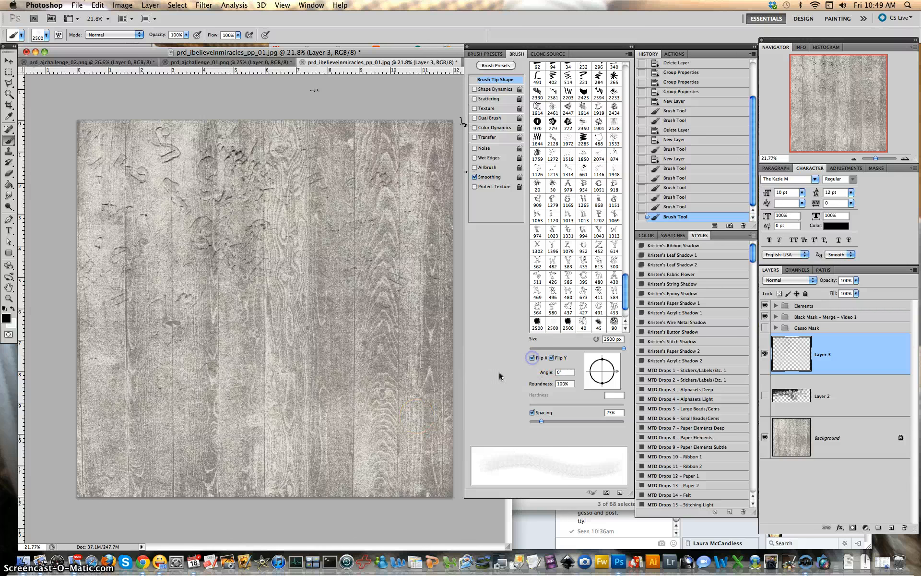
{"action": "left_click", "coordinate": [387, 425]}
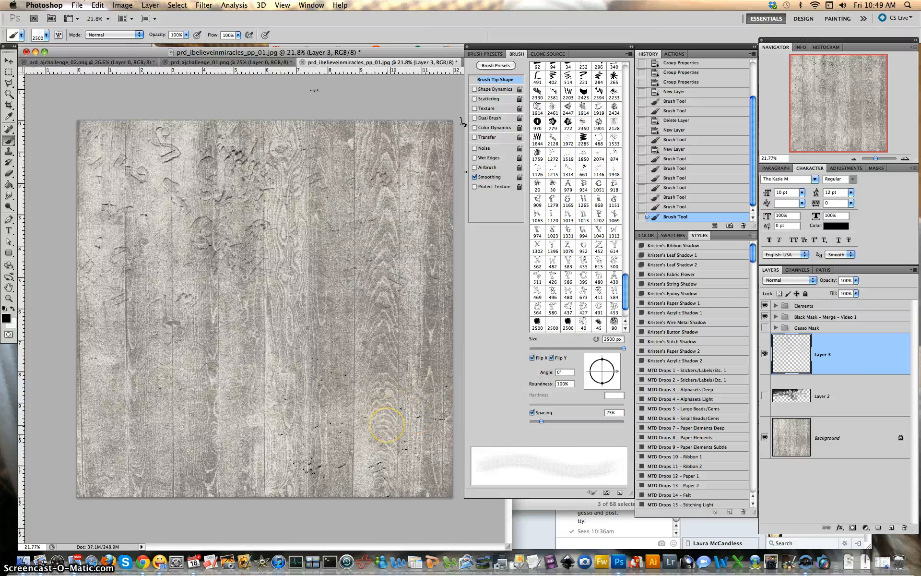
{"action": "left_click", "coordinate": [341, 457]}
{"action": "left_click", "coordinate": [288, 435]}
{"action": "left_click", "coordinate": [201, 439]}
{"action": "left_click", "coordinate": [130, 447]}
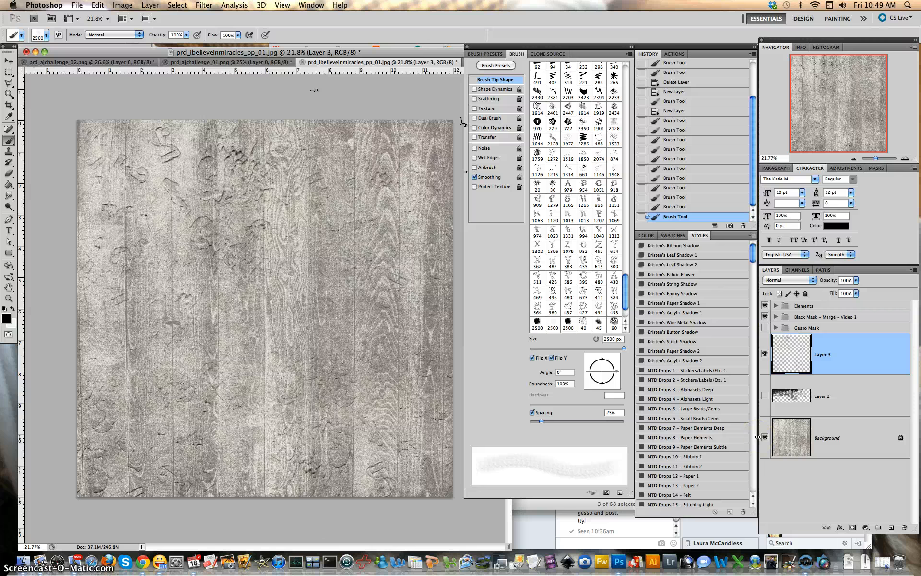